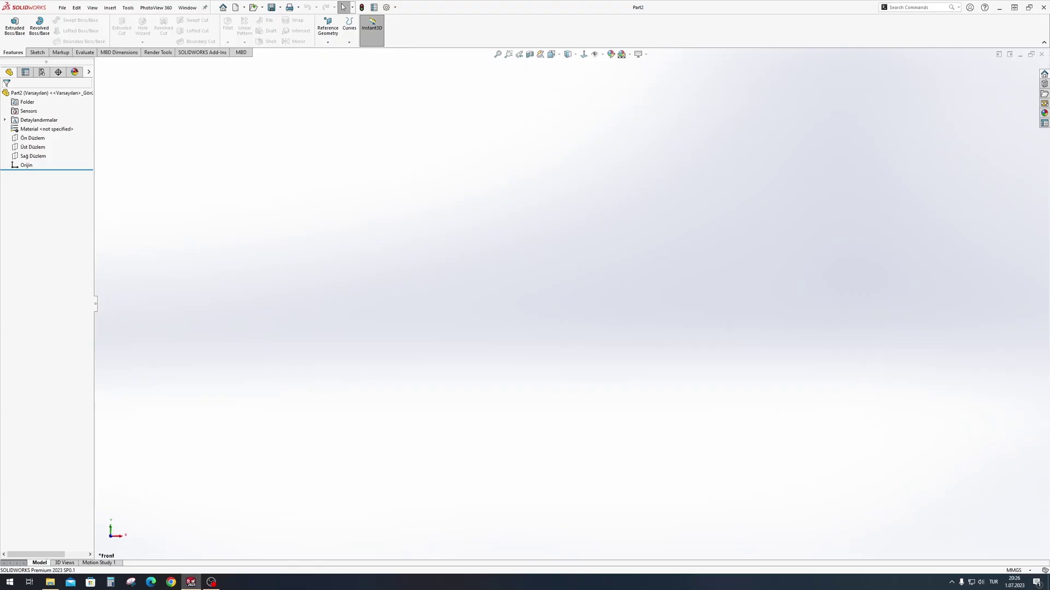
# Select Top Plane in the new part's FeatureManager tree for the nut's first sketch.
pyautogui.click(47, 148)
# Sketch a six-sided polygon centred on the origin with its top edge horizontal.
pyautogui.click(42, 137)
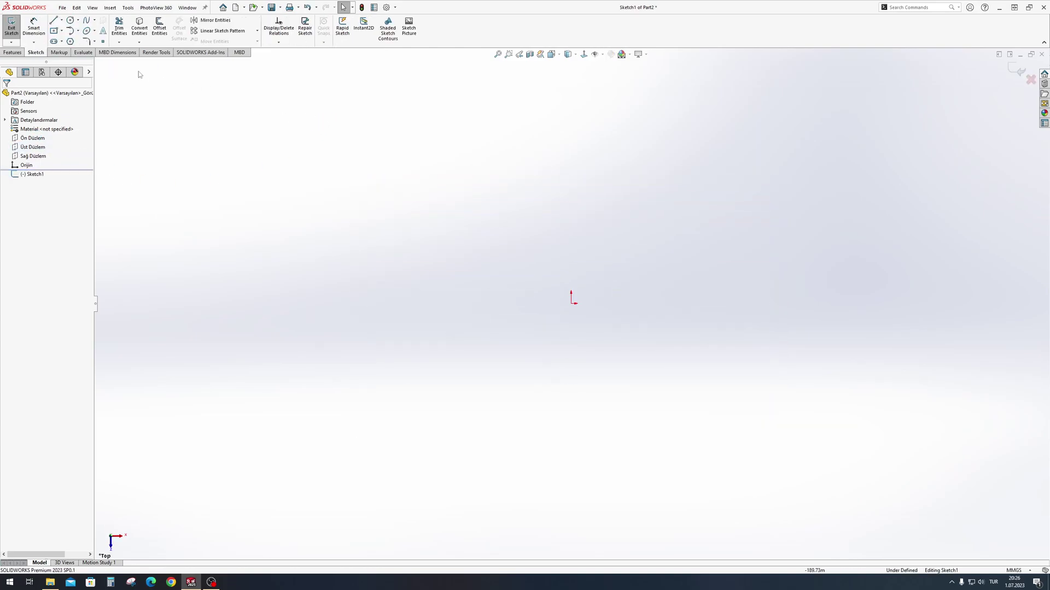
pyautogui.click(69, 43)
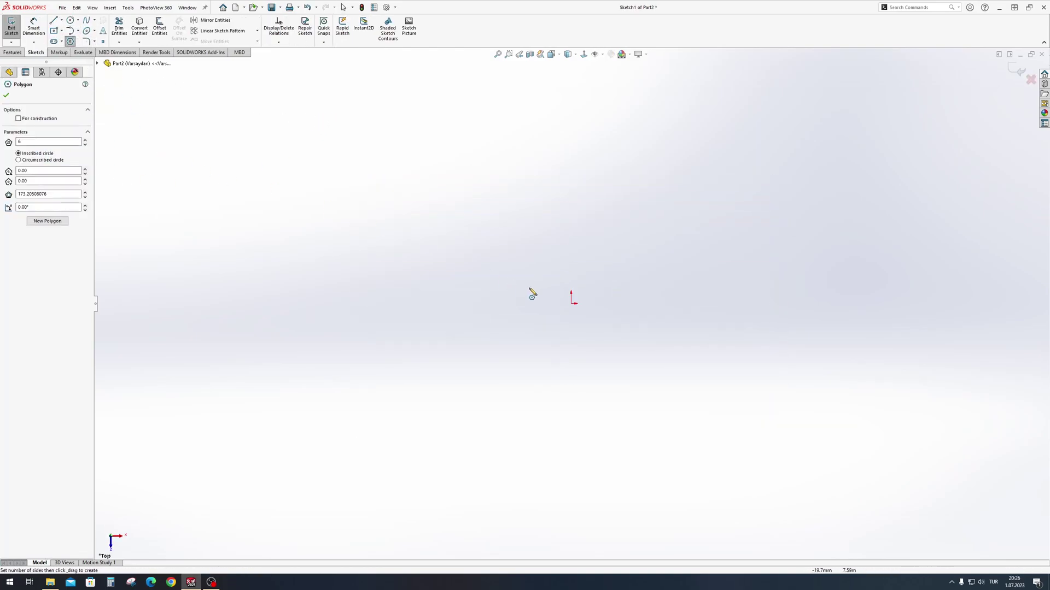
pyautogui.click(571, 304)
pyautogui.click(633, 150)
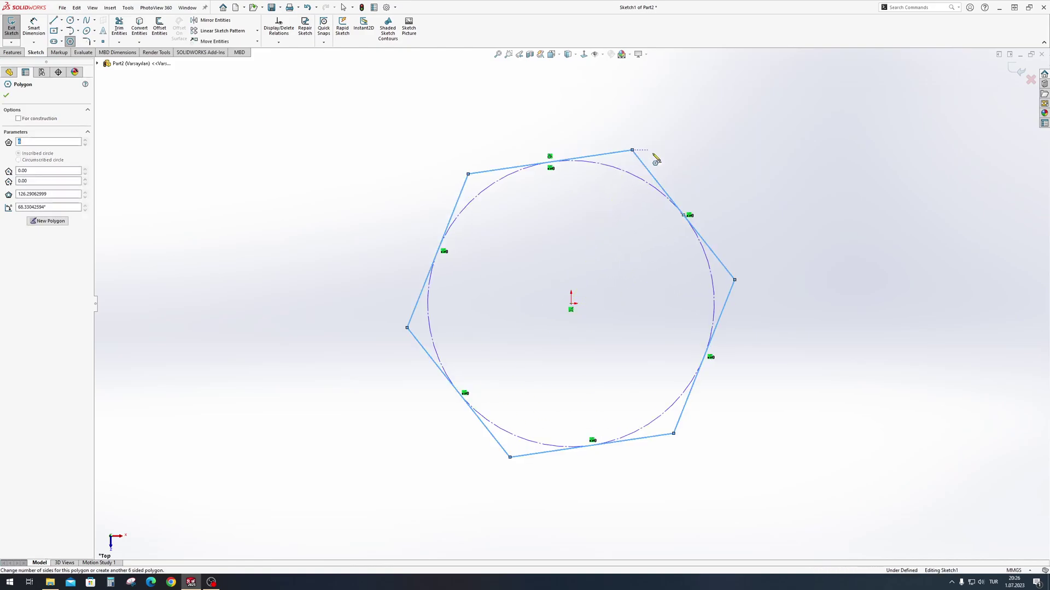
pyautogui.press('Escape')
pyautogui.click(611, 158)
pyautogui.click(633, 117)
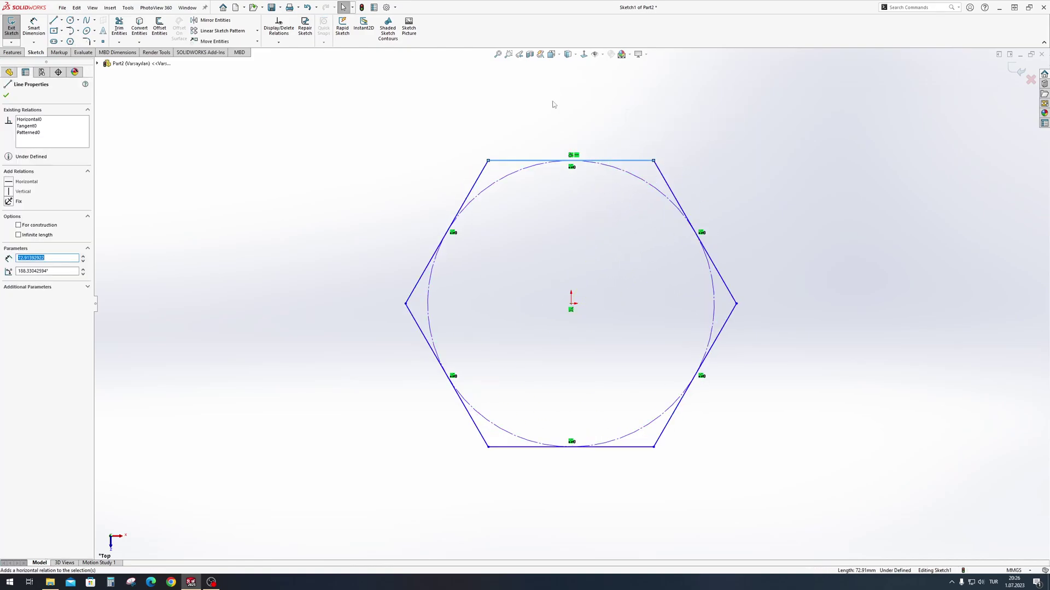
pyautogui.press('Escape')
# Dimension the hexagon 17 mm across the flats.
pyautogui.press('d')
pyautogui.click(638, 163)
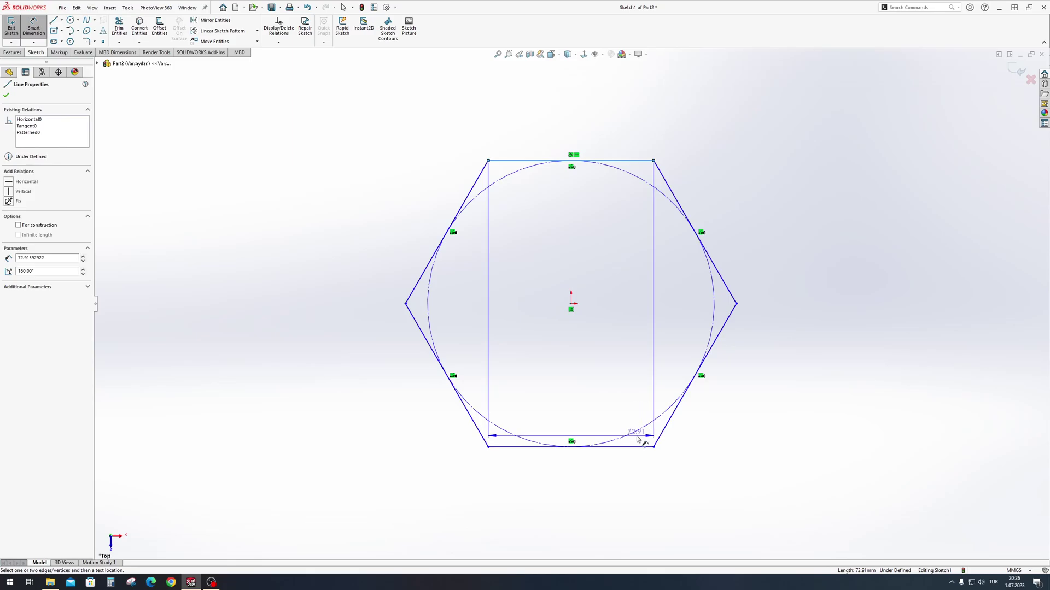
pyautogui.click(638, 447)
pyautogui.click(803, 319)
pyautogui.write('17')
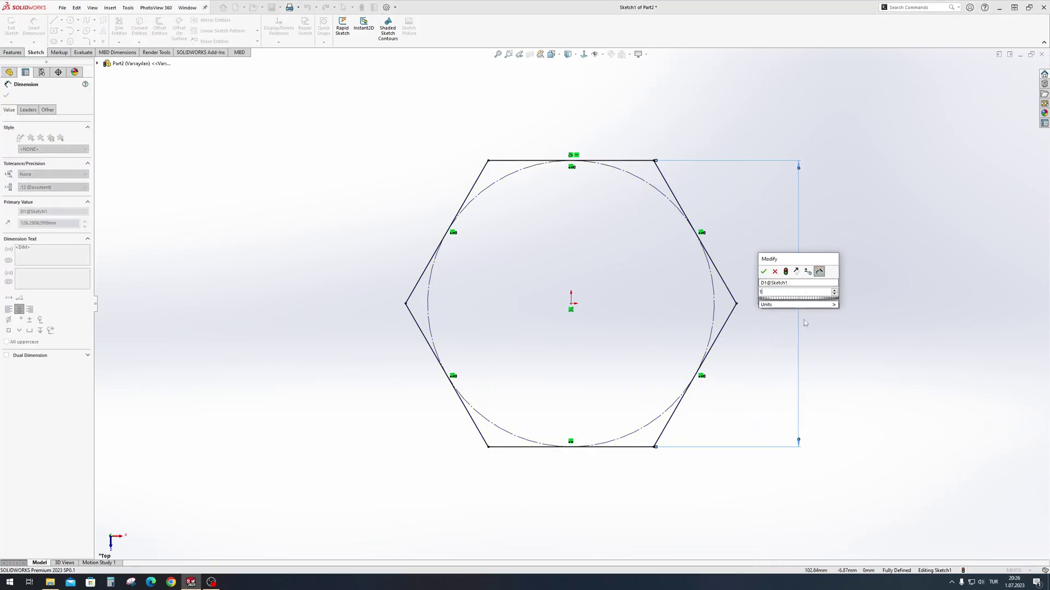
pyautogui.press('Return')
# Extrude the hexagon 8 mm into a solid hex prism, Boss-Extrude1.
pyautogui.click(13, 52)
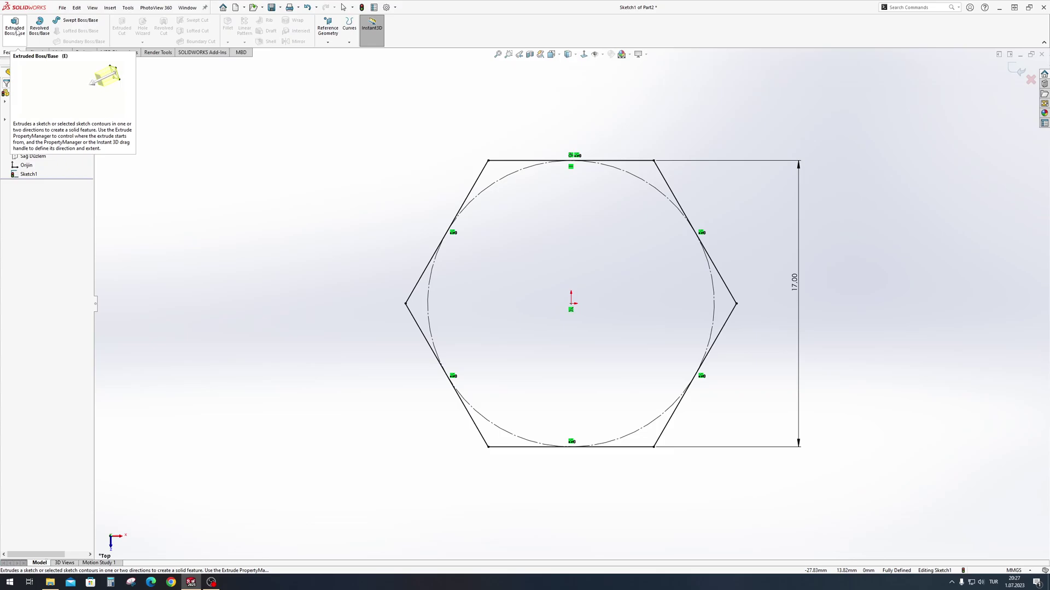
pyautogui.click(16, 30)
pyautogui.press('Return')
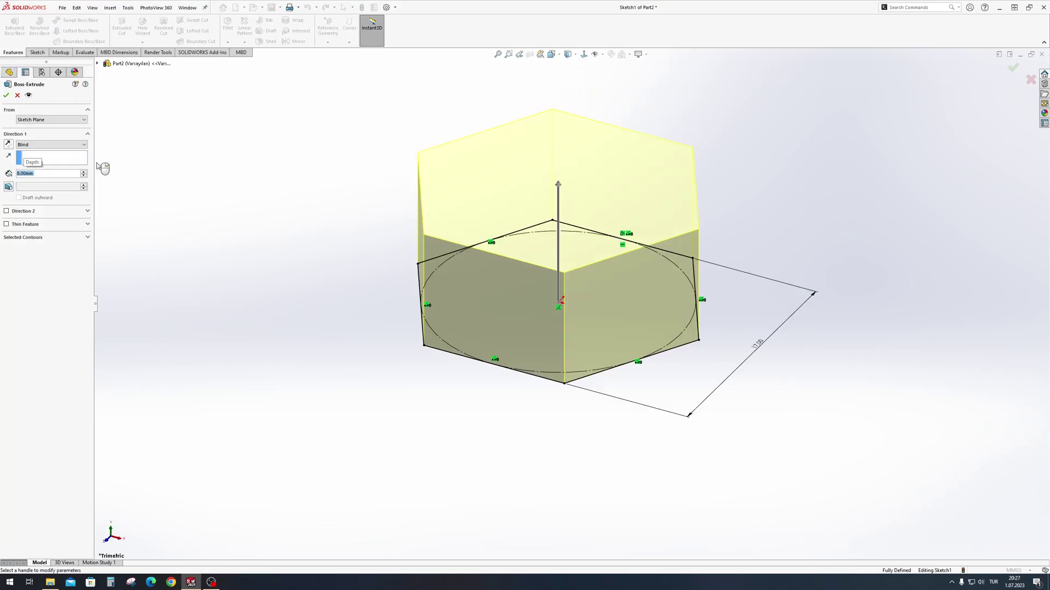
pyautogui.press('Return')
pyautogui.moveTo(428, 177); pyautogui.dragTo(470, 230, button='middle')
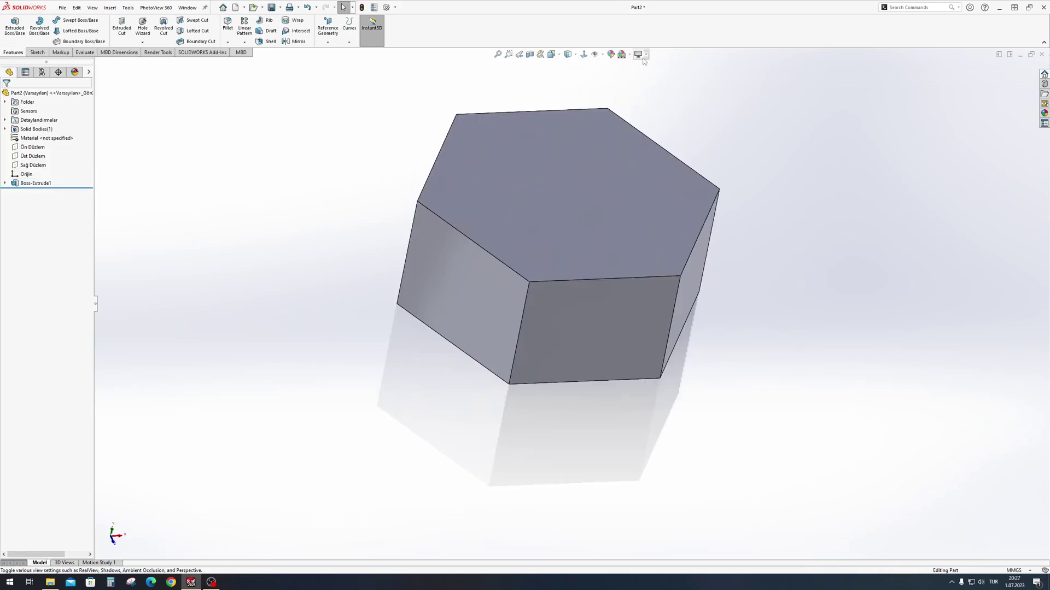
pyautogui.click(638, 54)
# On the prism's top face, sketch an origin-centred circle tangent to a hexagon side.
pyautogui.click(659, 95)
pyautogui.click(673, 230)
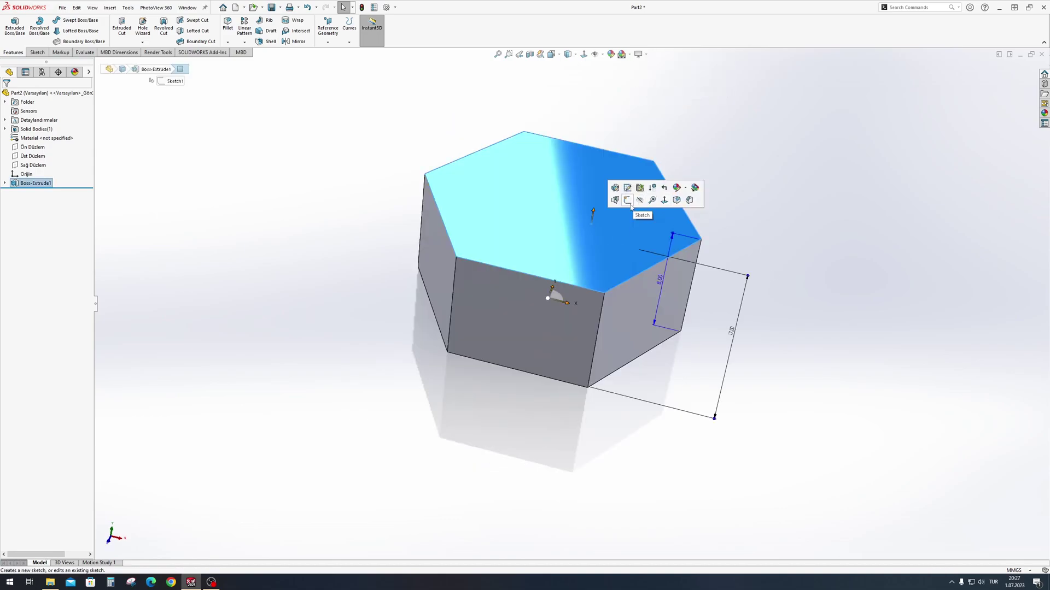
pyautogui.click(634, 205)
pyautogui.press('c')
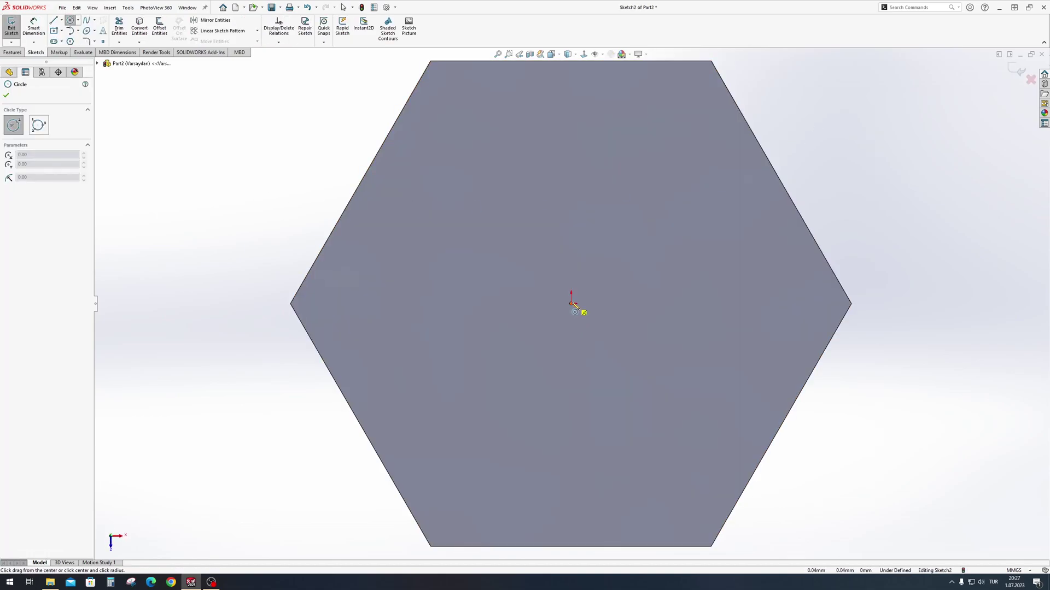
pyautogui.moveTo(571, 303); pyautogui.dragTo(585, 304)
pyautogui.press('Escape')
pyautogui.keyDown('ctrl'); pyautogui.click(786, 191); pyautogui.keyUp('ctrl')
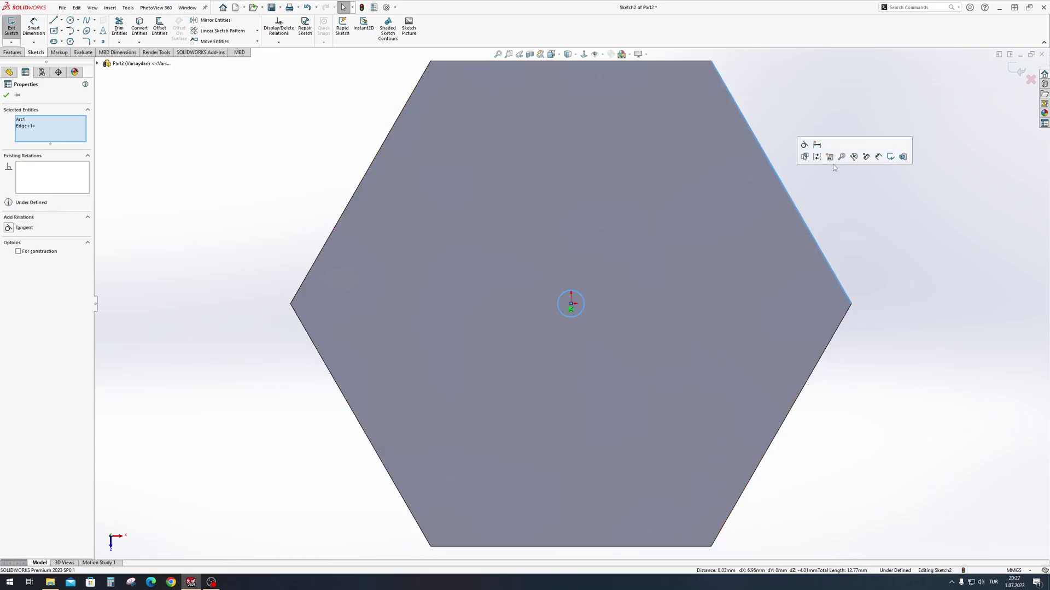
pyautogui.click(807, 151)
pyautogui.scroll(3, 571, 303)
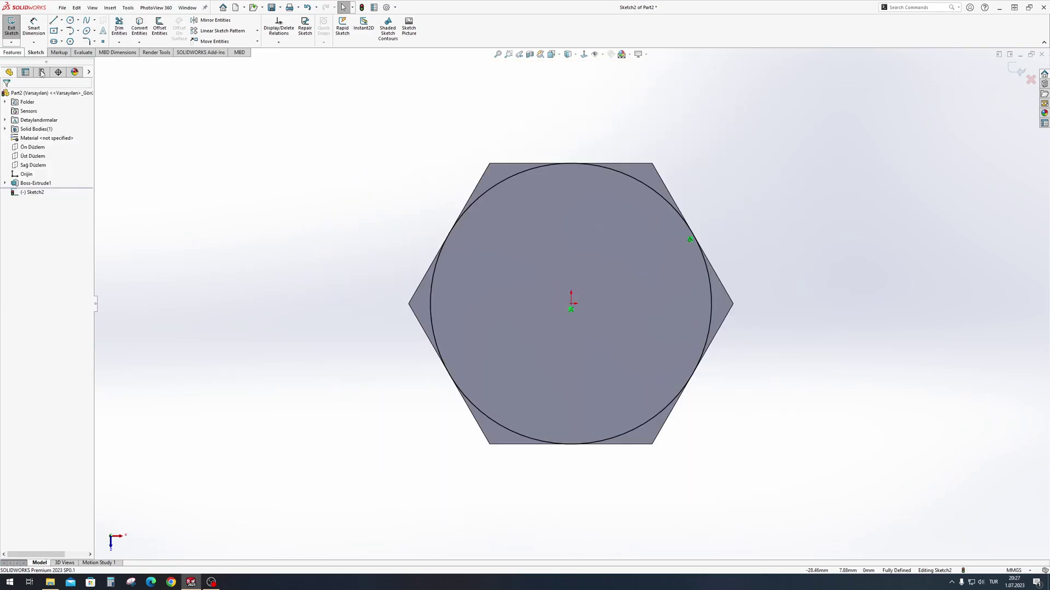
# Extruded-cut outside the circle with flipped side and draft on, chamfering the top corners.
pyautogui.click(24, 52)
pyautogui.click(122, 27)
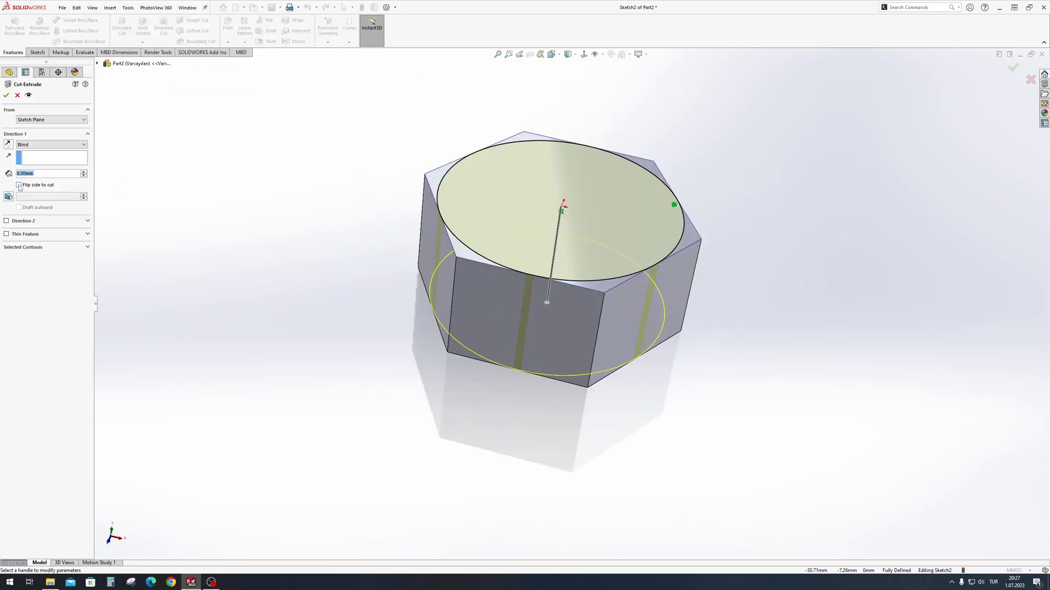
pyautogui.click(18, 185)
pyautogui.click(8, 196)
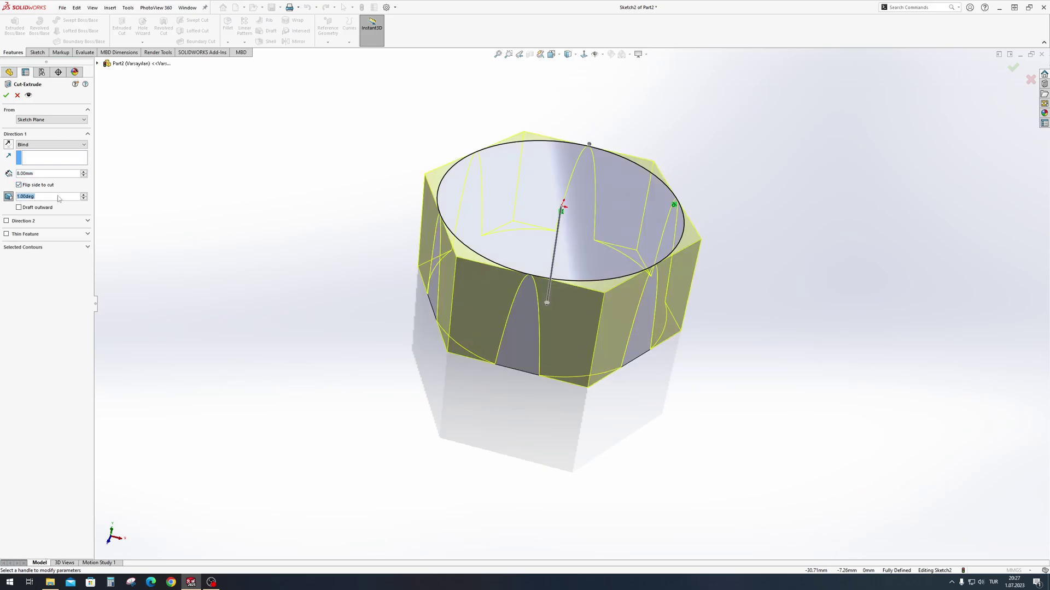
pyautogui.press('Return')
pyautogui.press('Return')
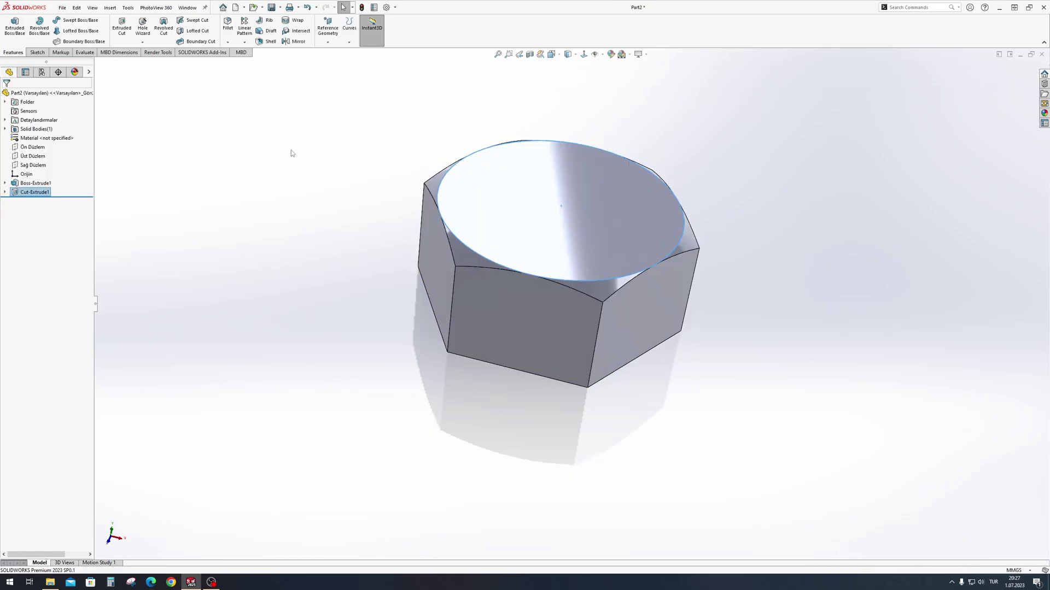
# Orbit to inspect the chamfered nut, then begin a new reference plane from its end face.
pyautogui.moveTo(557, 321)
pyautogui.mouseDown(button='middle')
pyautogui.moveTo(631, 191)
pyautogui.moveTo(417, 290)
pyautogui.mouseUp(button='middle')
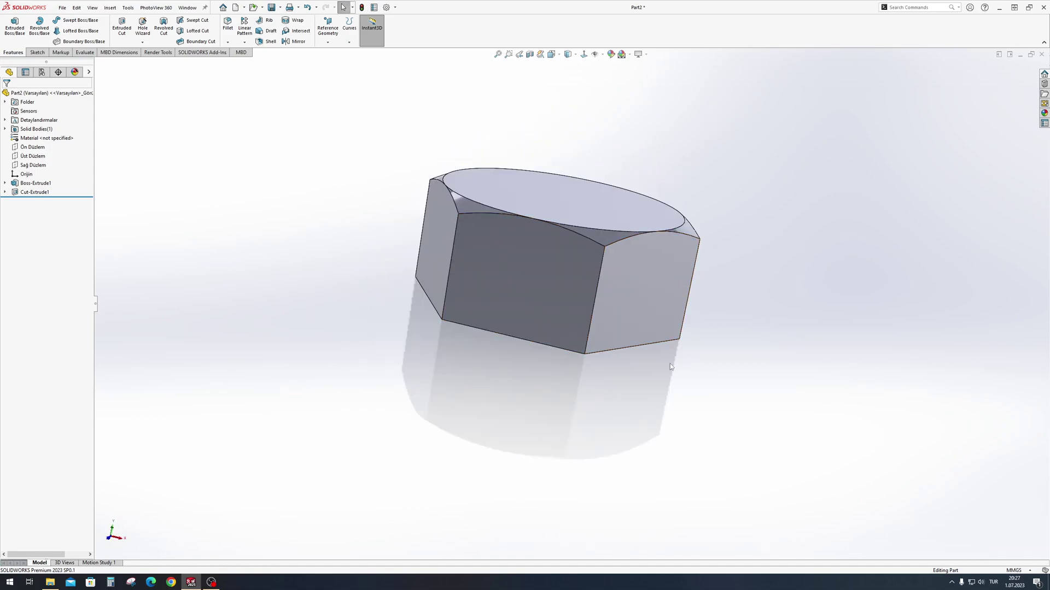
pyautogui.moveTo(671, 363); pyautogui.dragTo(631, 404, button='middle')
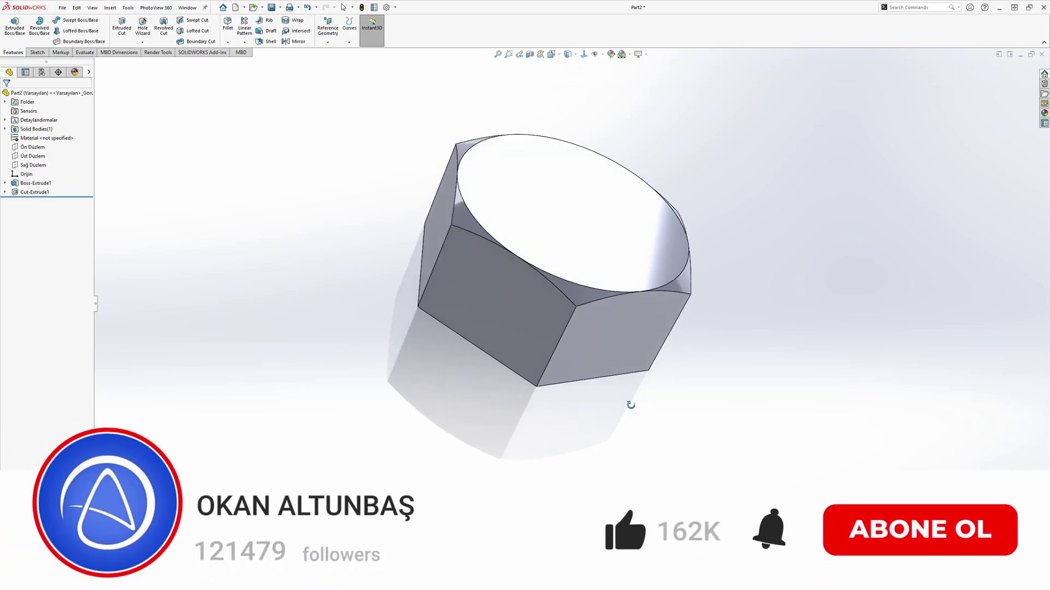
pyautogui.moveTo(630, 404); pyautogui.dragTo(524, 295, button='middle')
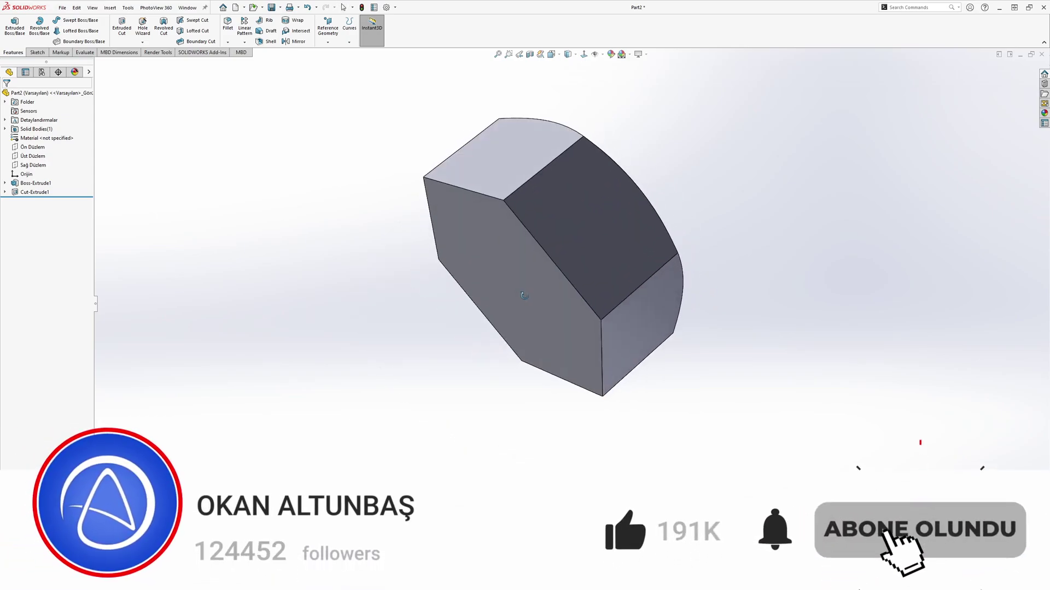
pyautogui.click(327, 42)
pyautogui.click(607, 235)
# Create Plane1 midway between the nut's two end faces, then view isometric.
pyautogui.moveTo(606, 235); pyautogui.dragTo(711, 192, button='middle')
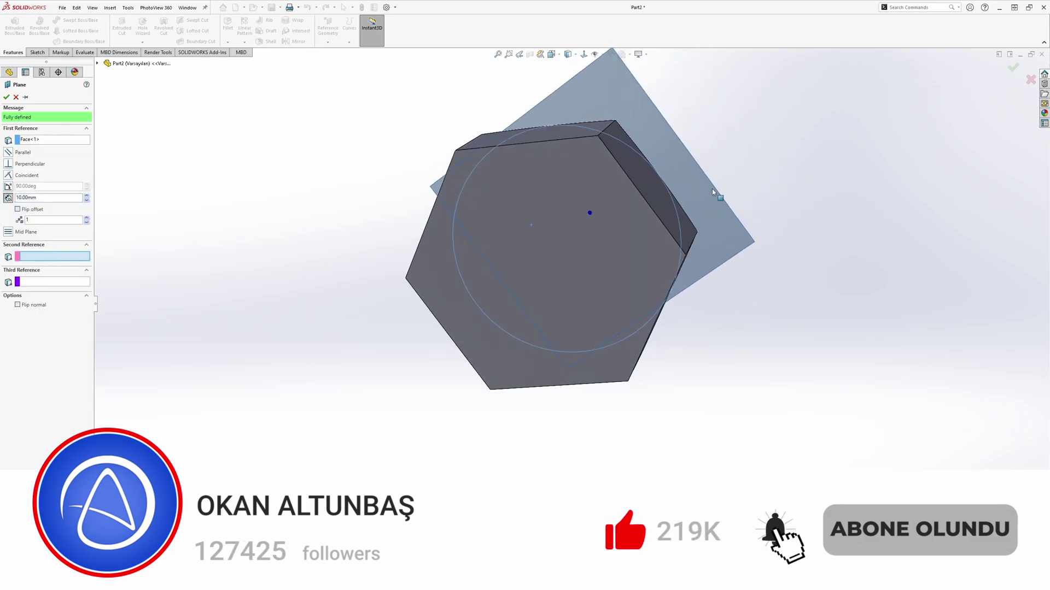
pyautogui.click(672, 249)
pyautogui.moveTo(673, 249); pyautogui.dragTo(520, 234, button='middle')
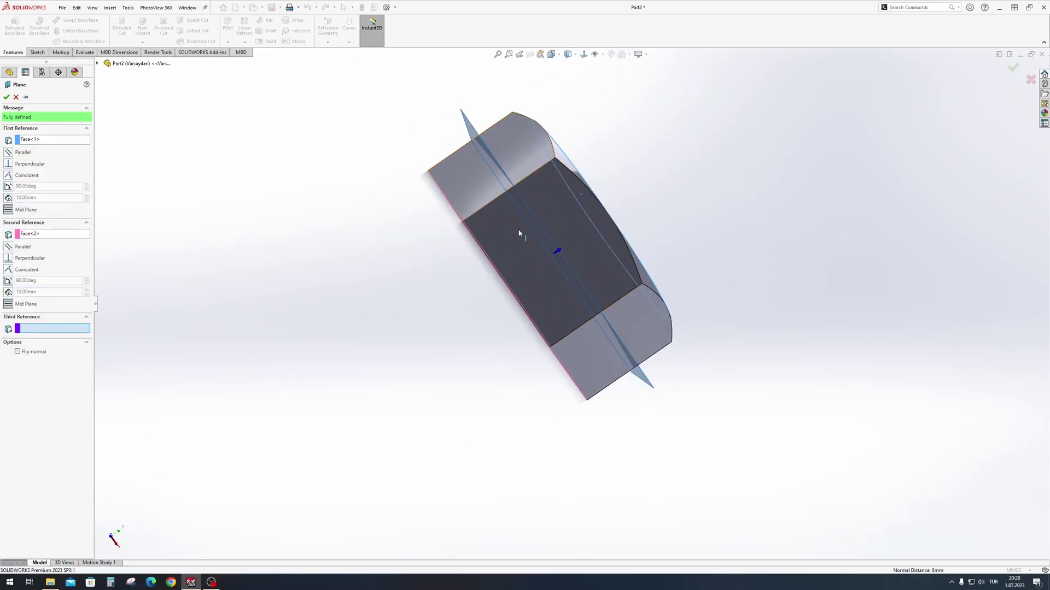
pyautogui.click(7, 97)
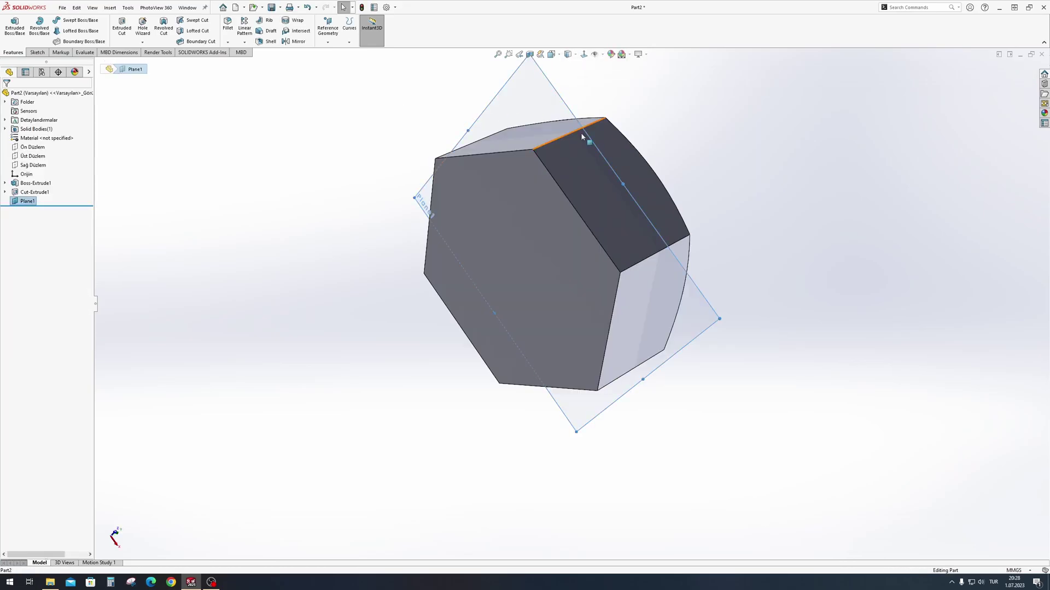
pyautogui.hotkey('ctrl', '7')
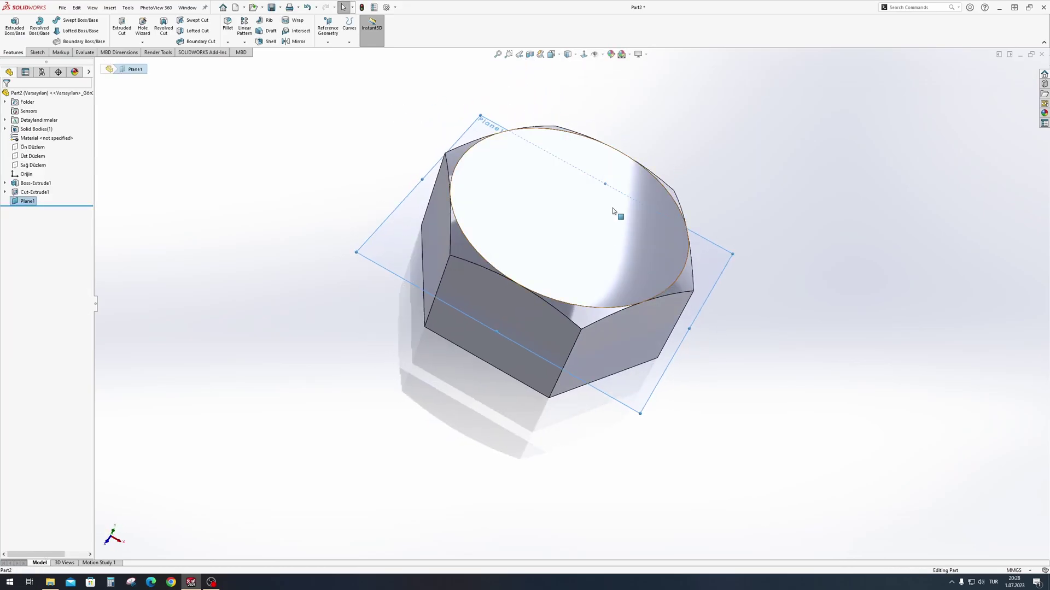
# Mirror Cut-Extrude1 across Plane1 to chamfer the nut's opposite end.
pyautogui.click(295, 41)
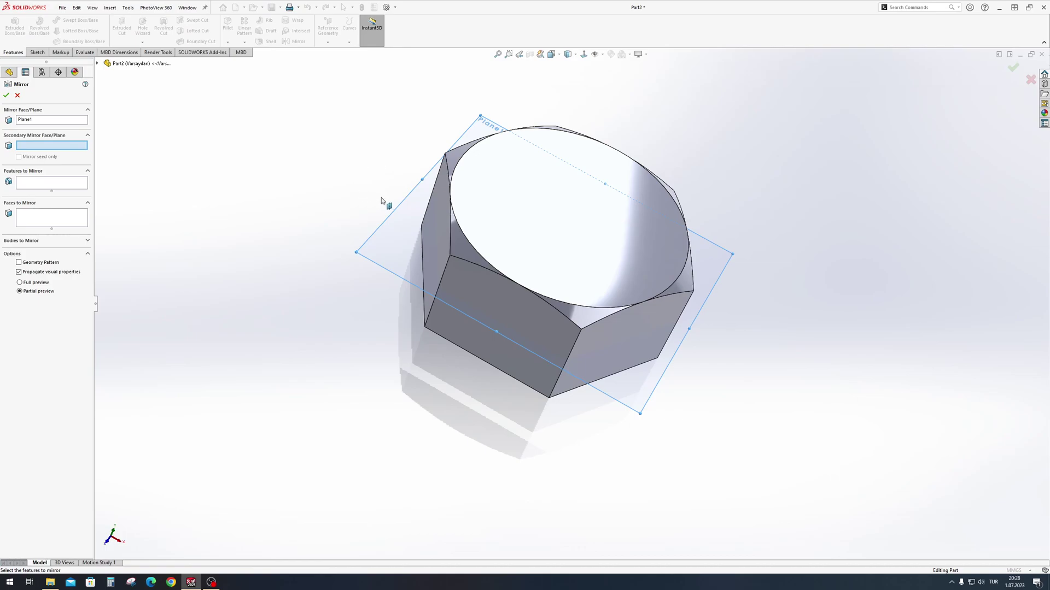
pyautogui.click(37, 122)
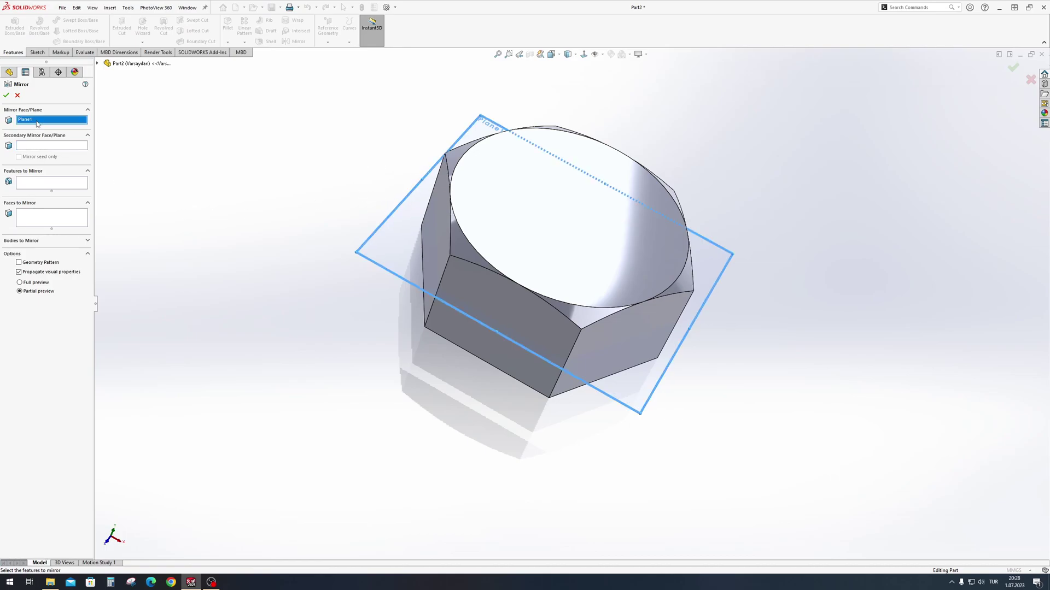
pyautogui.click(40, 184)
pyautogui.moveTo(328, 218); pyautogui.dragTo(492, 213, button='middle')
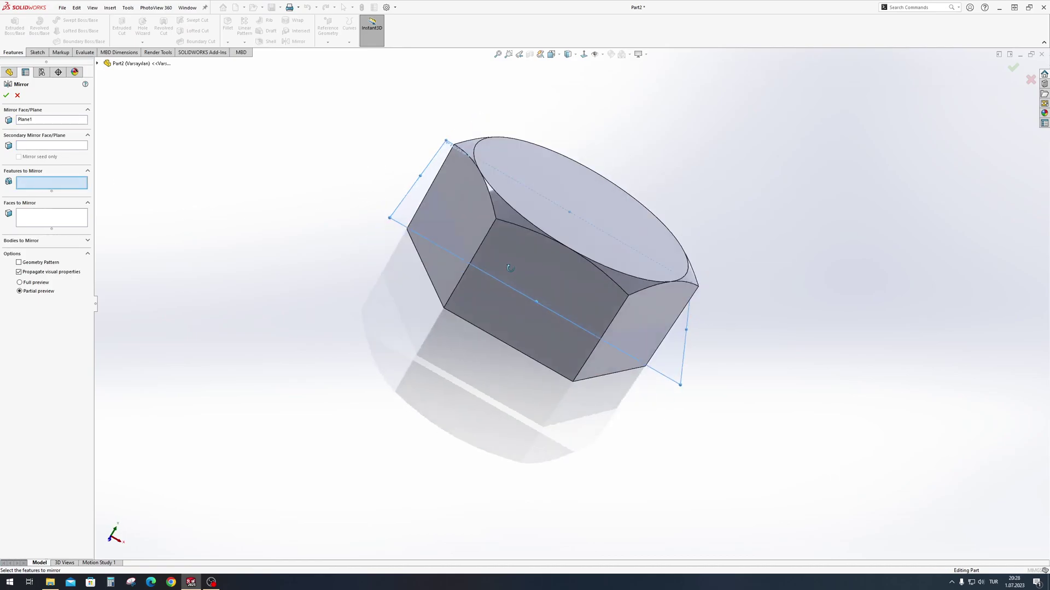
pyautogui.click(523, 207)
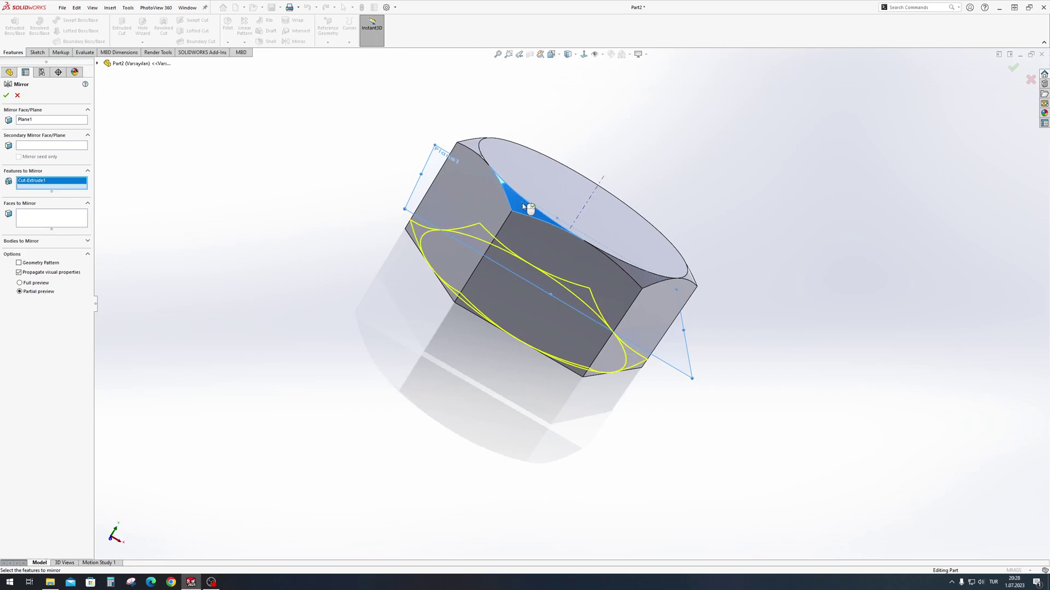
pyautogui.rightClick(524, 207)
# Hide Plane1 and view the nut from the side.
pyautogui.click(704, 239)
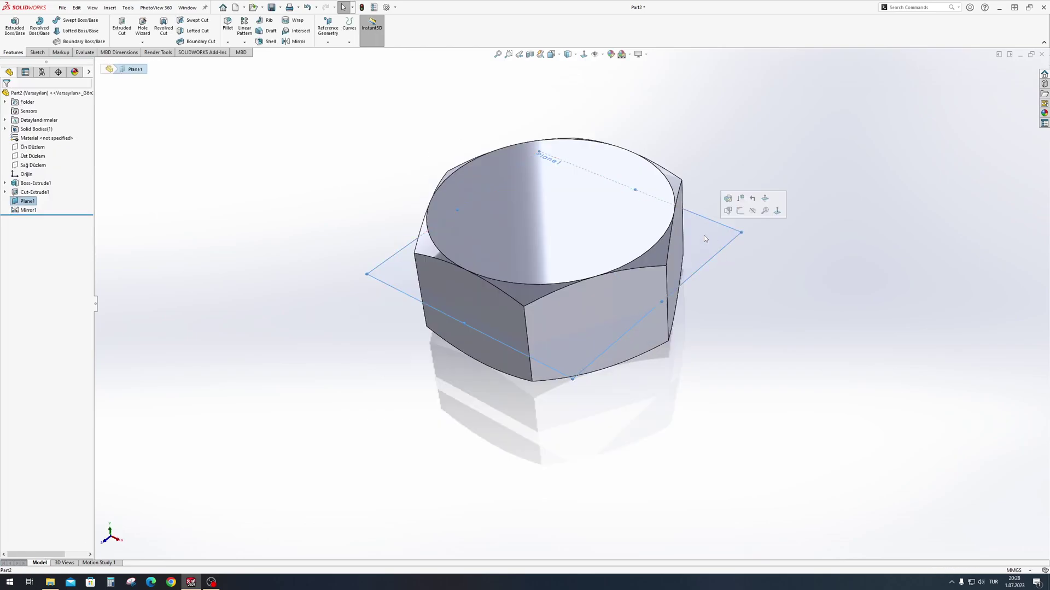
pyautogui.click(757, 215)
pyautogui.moveTo(769, 304)
pyautogui.mouseDown(button='middle')
pyautogui.moveTo(750, 398)
pyautogui.moveTo(773, 361)
pyautogui.moveTo(790, 251)
pyautogui.moveTo(809, 239)
pyautogui.moveTo(802, 438)
pyautogui.moveTo(825, 453)
pyautogui.moveTo(799, 340)
pyautogui.moveTo(846, 344)
pyautogui.moveTo(822, 469)
pyautogui.moveTo(770, 392)
pyautogui.mouseUp(button='middle')
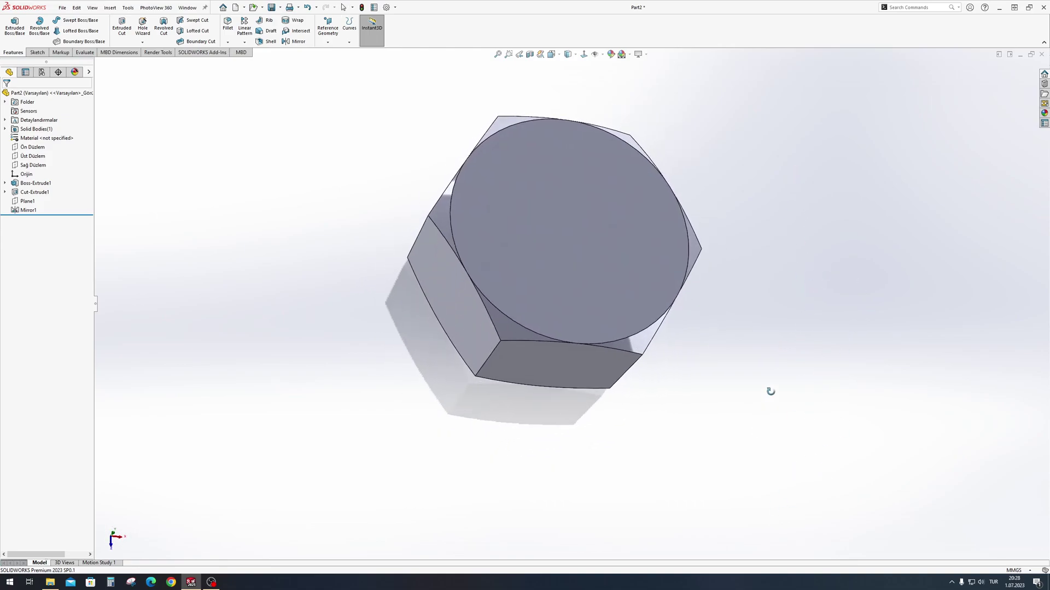
# Sketch a 10 mm diameter circle at the origin on the nut's top face.
pyautogui.click(606, 184)
pyautogui.click(596, 174)
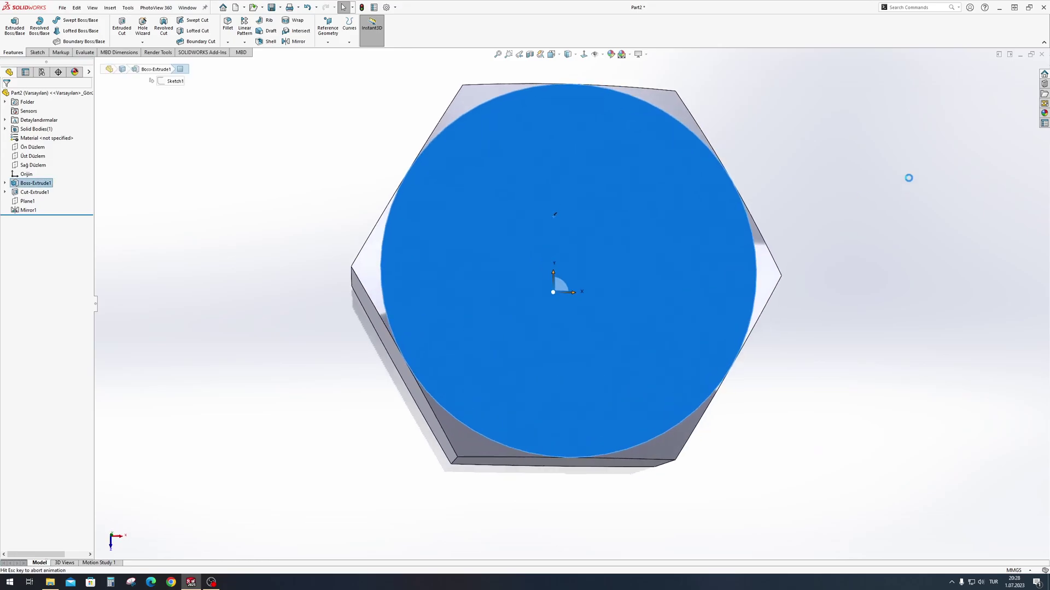
pyautogui.click(571, 304)
pyautogui.click(670, 218)
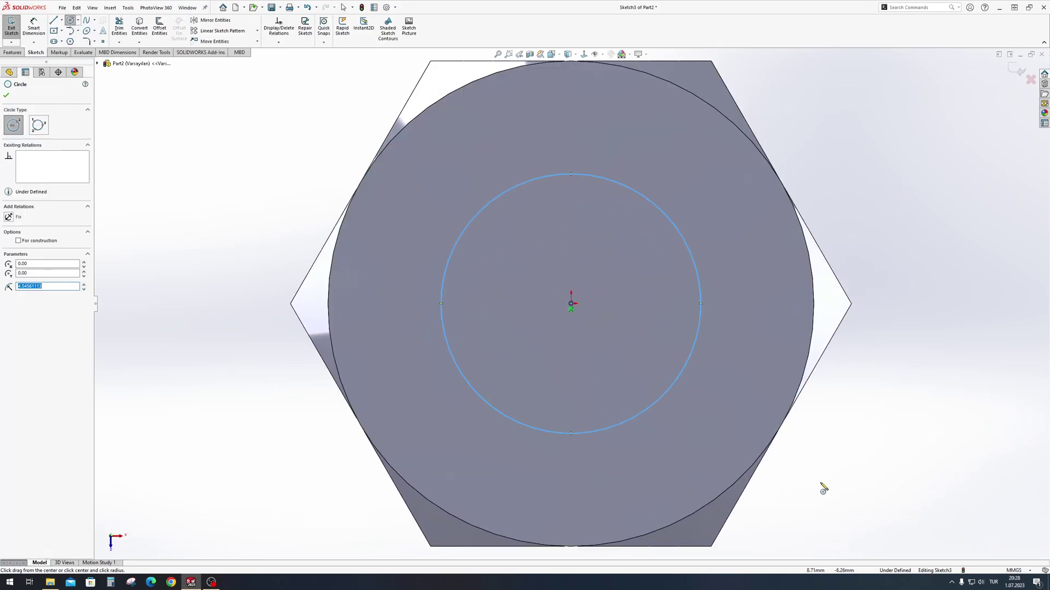
pyautogui.moveTo(820, 487); pyautogui.dragTo(703, 274, button='right')
pyautogui.click(700, 275)
pyautogui.click(735, 289)
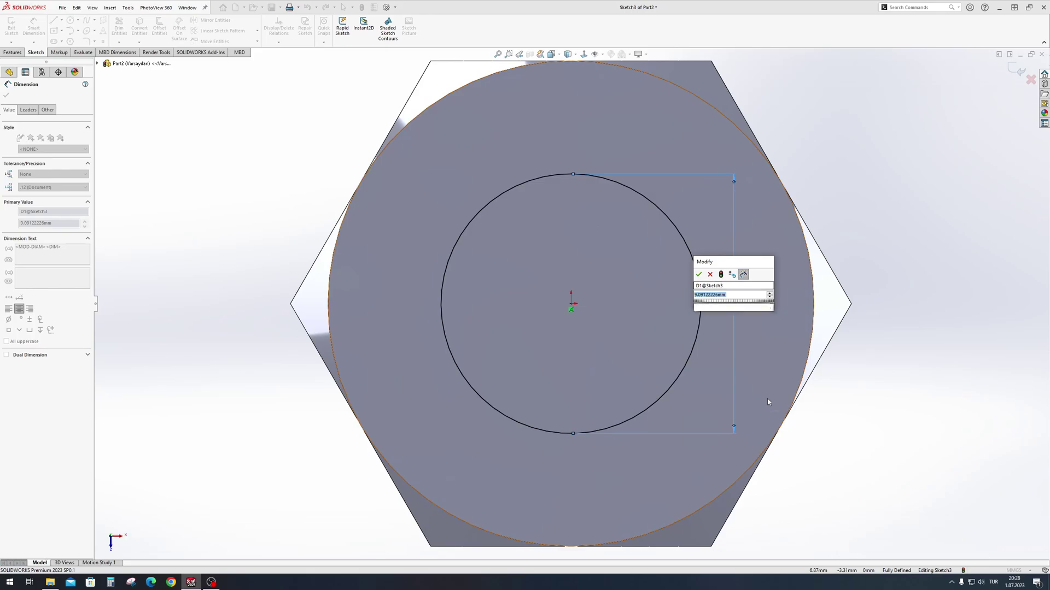
pyautogui.write('10')
pyautogui.press('Return')
# Cut the circle through the nut as Cut-Extrude2, forming the centre hole.
pyautogui.click(12, 52)
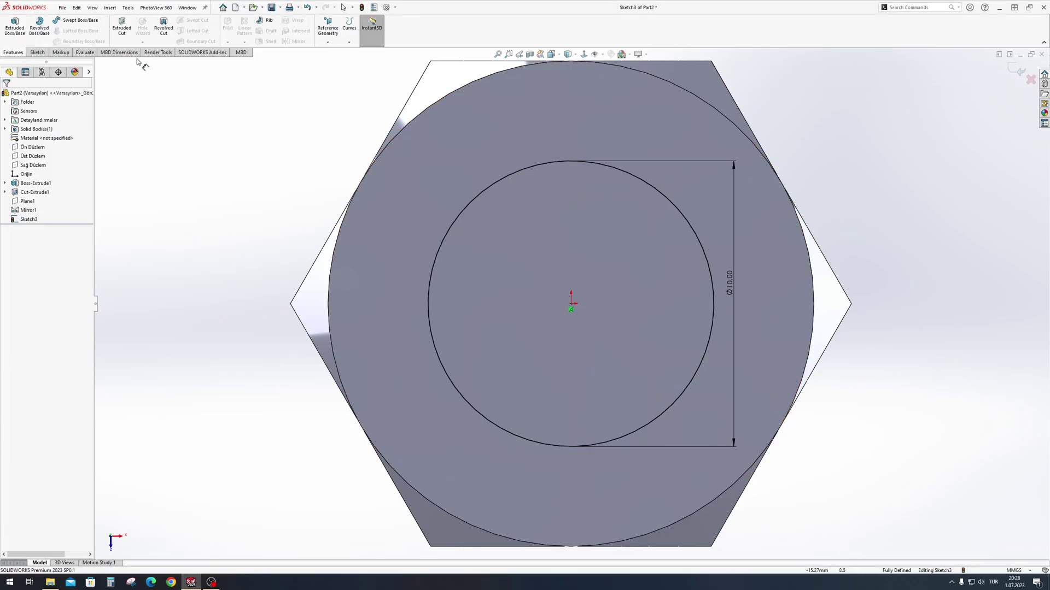
pyautogui.click(121, 27)
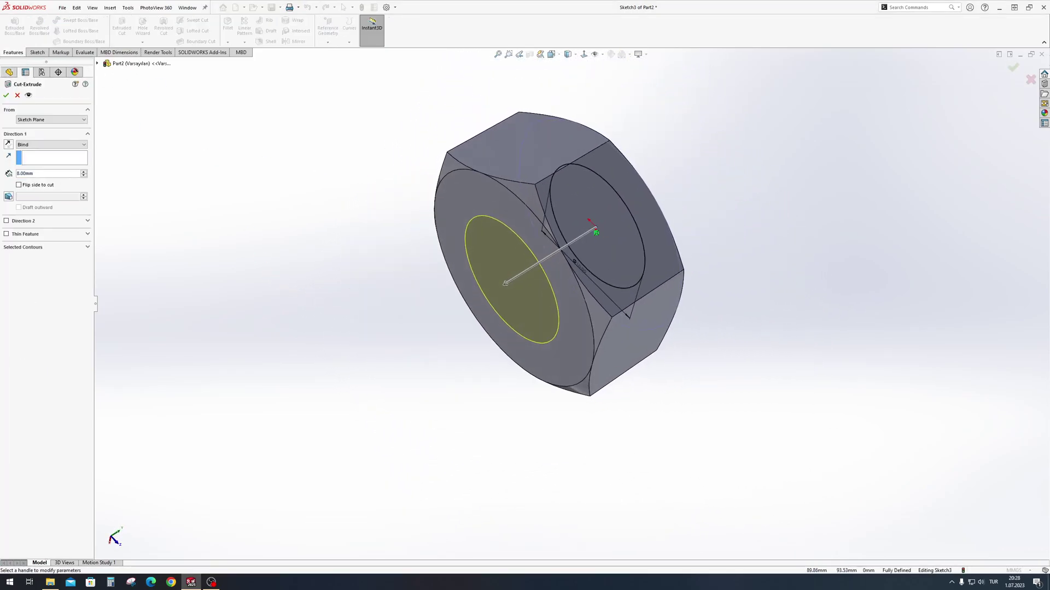
pyautogui.click(6, 96)
pyautogui.moveTo(264, 175)
pyautogui.mouseDown(button='middle')
pyautogui.moveTo(421, 332)
pyautogui.moveTo(485, 245)
pyautogui.moveTo(332, 154)
pyautogui.mouseUp(button='middle')
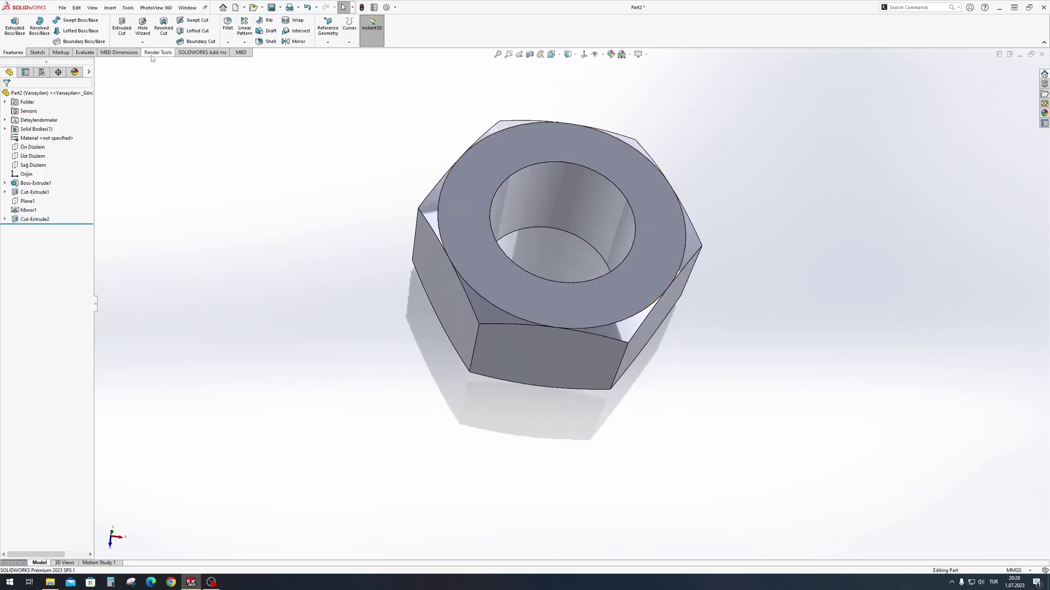
# Start a thread on the hole's top edge, ending Up To Selection at its far edge.
pyautogui.click(142, 42)
pyautogui.click(156, 71)
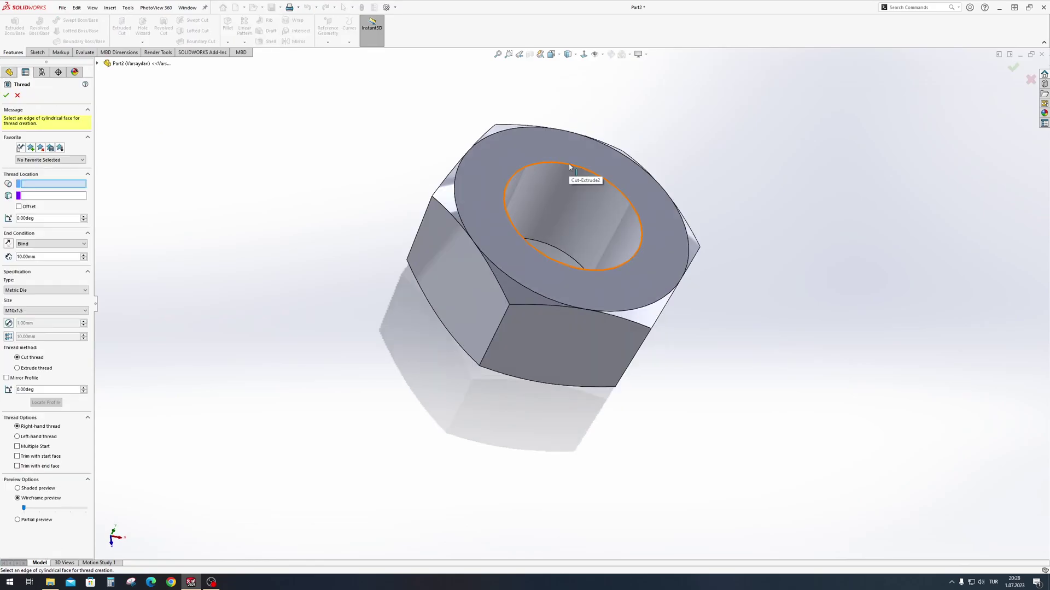
pyautogui.click(569, 167)
pyautogui.click(51, 216)
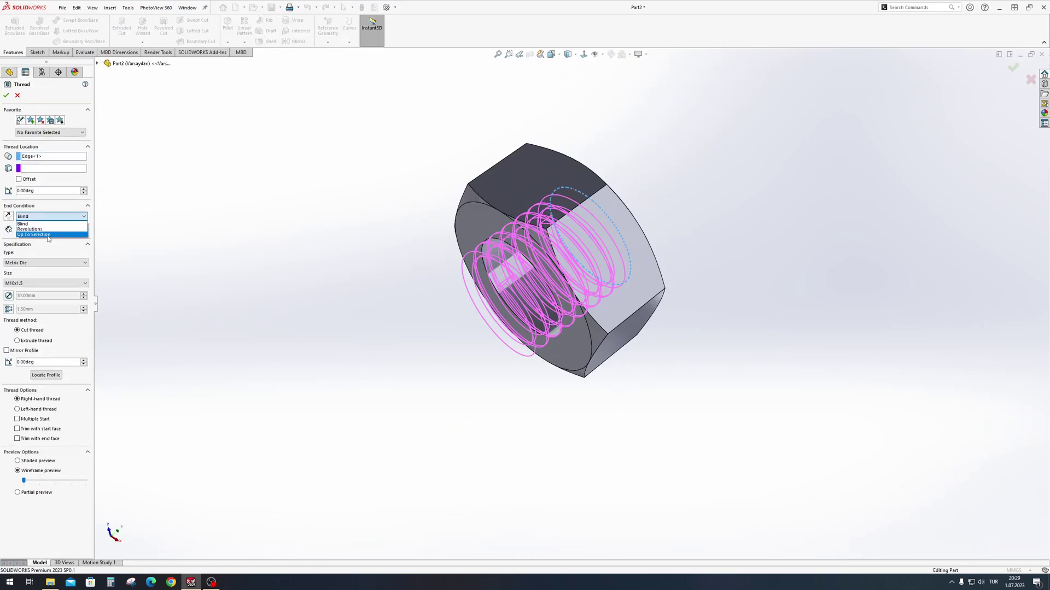
pyautogui.click(34, 234)
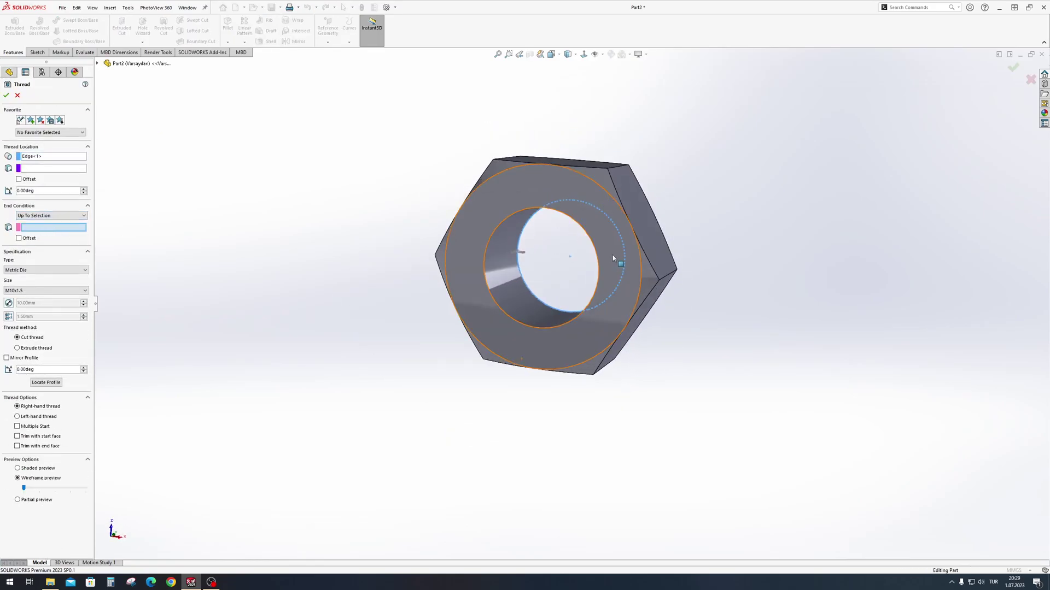
pyautogui.click(512, 213)
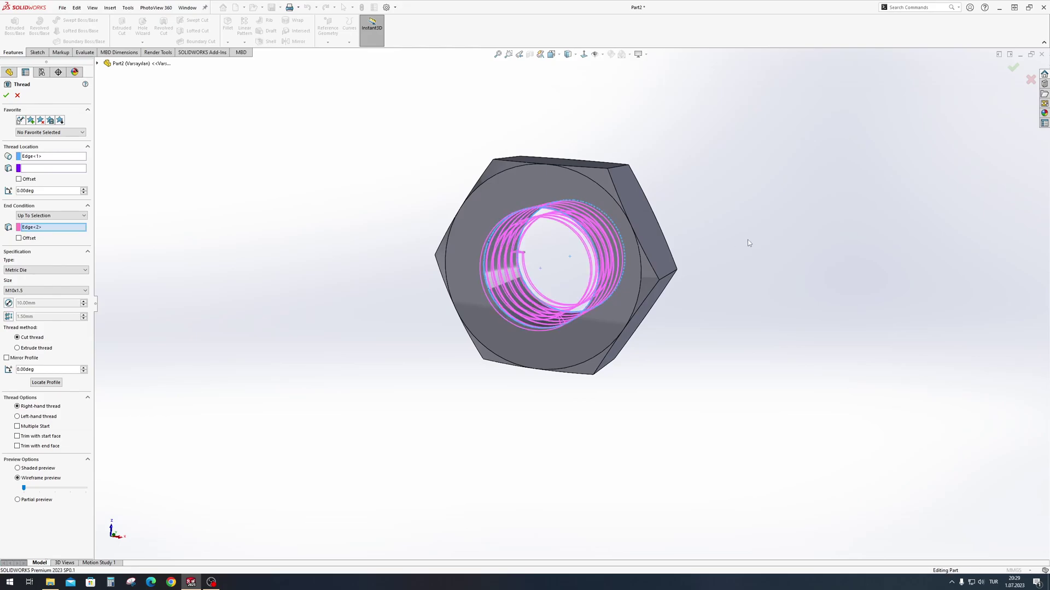
# Set the thread type to Metric Tap M10x1.5, accept Thread1, and create a new part.
pyautogui.moveTo(747, 240)
pyautogui.mouseDown(button='middle')
pyautogui.moveTo(704, 361)
pyautogui.moveTo(624, 356)
pyautogui.mouseUp(button='middle')
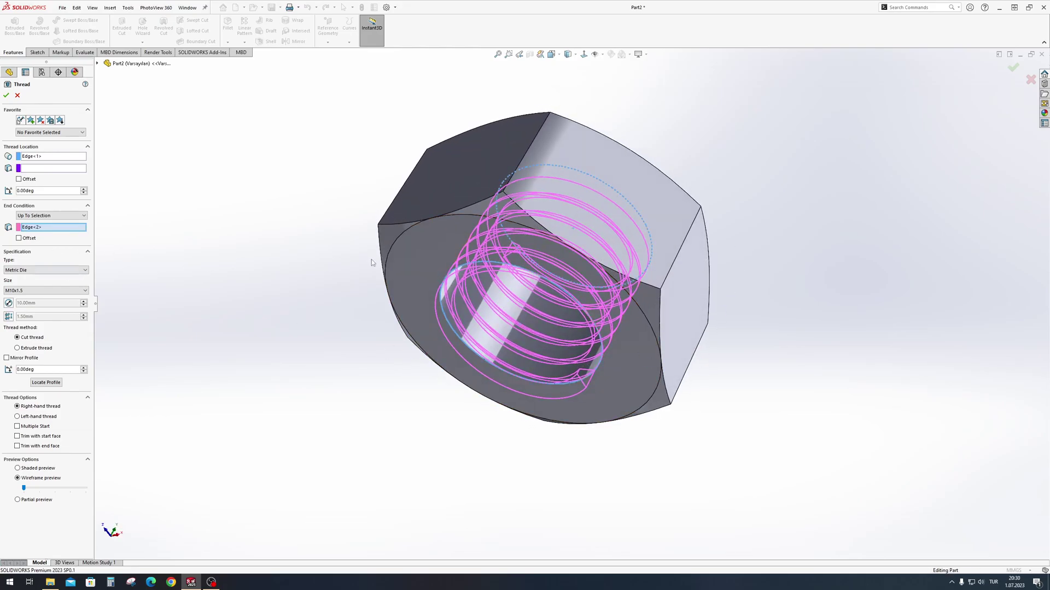
pyautogui.click(26, 271)
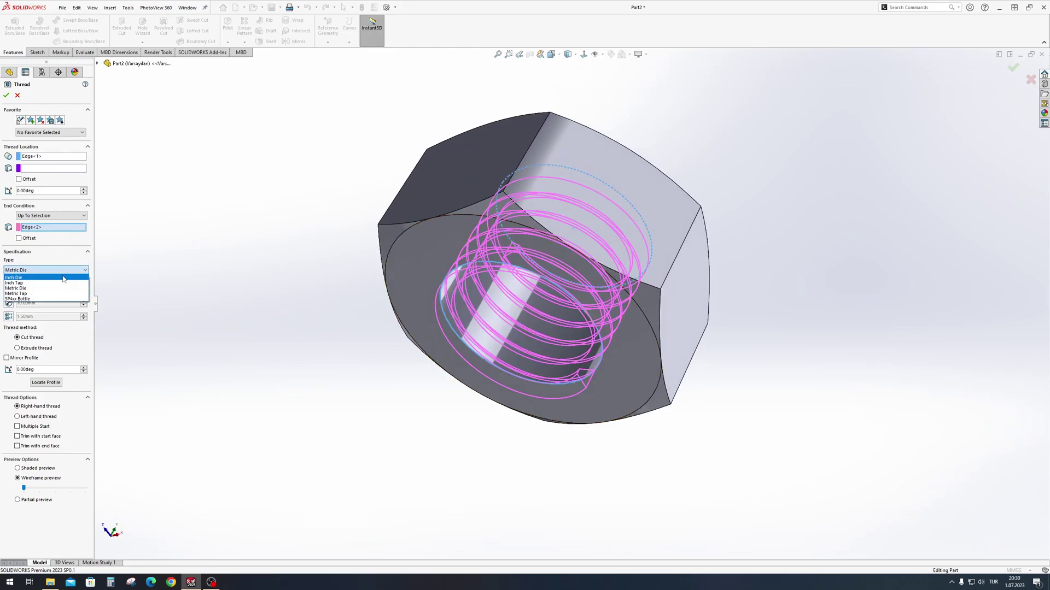
pyautogui.click(26, 294)
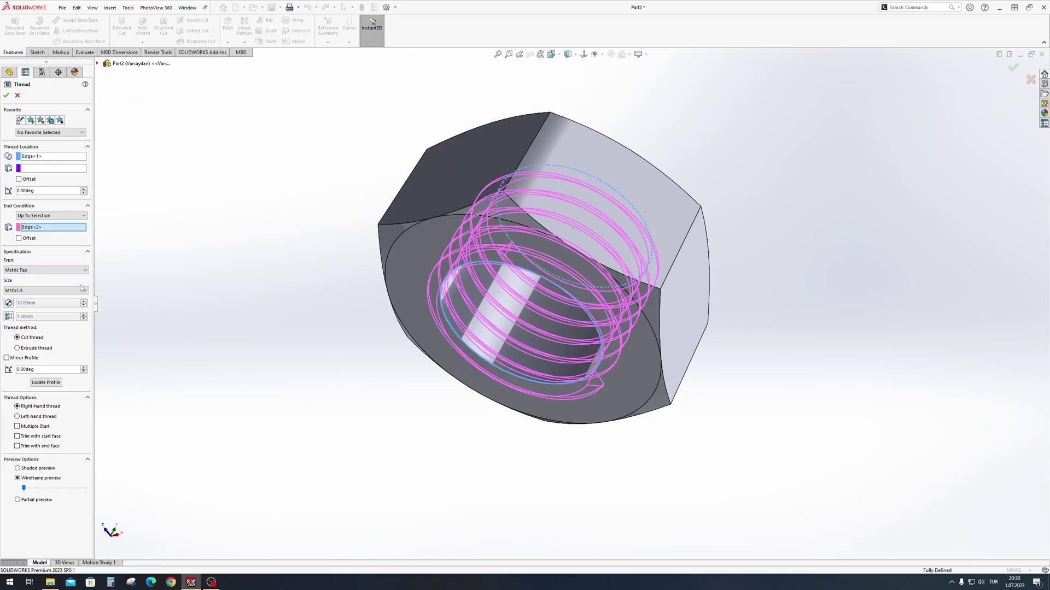
pyautogui.click(6, 96)
pyautogui.moveTo(721, 427); pyautogui.dragTo(730, 354, button='middle')
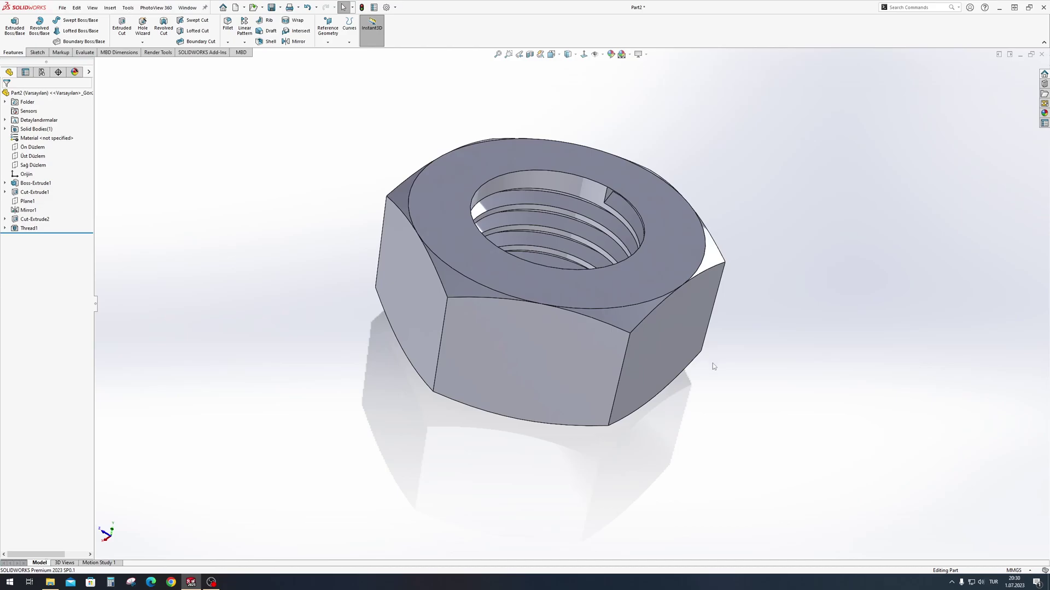
pyautogui.moveTo(733, 359); pyautogui.dragTo(797, 294, button='middle')
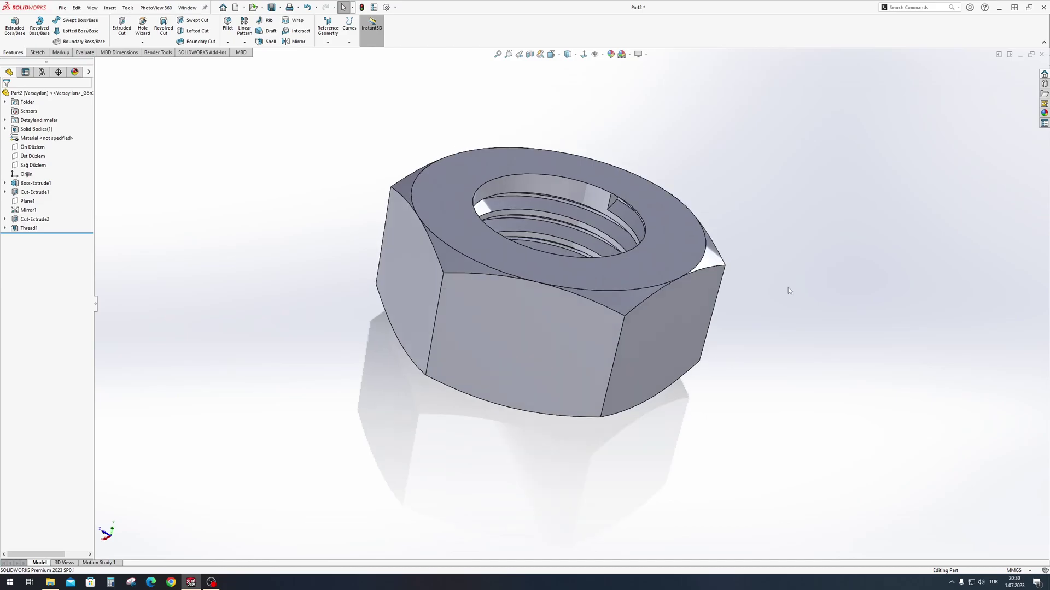
pyautogui.hotkey('ctrl', 'n')
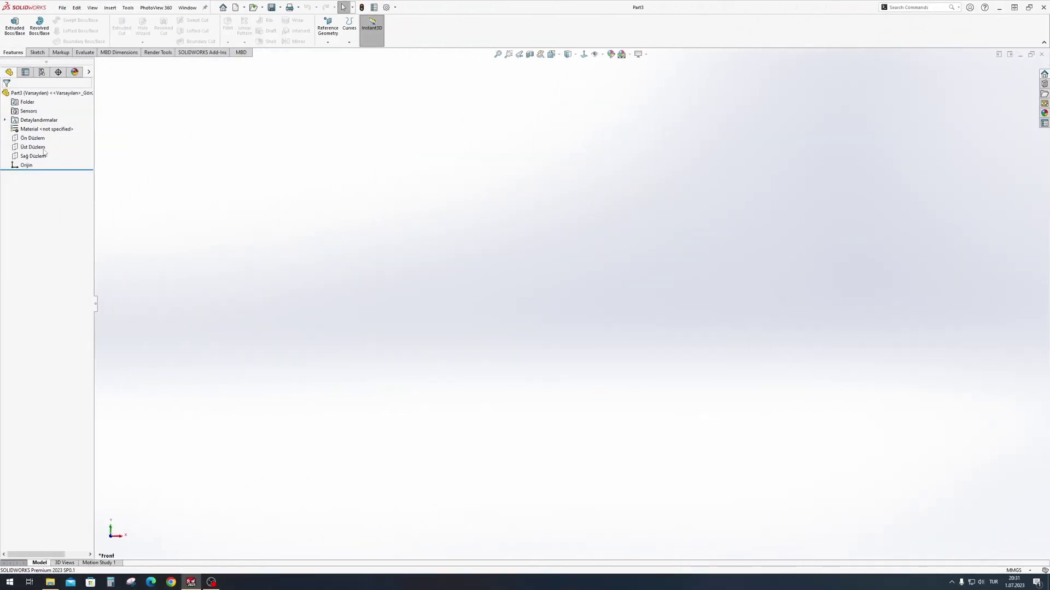
# On the Top plane, sketch a hexagon at the origin with its top edge horizontal.
pyautogui.click(32, 146)
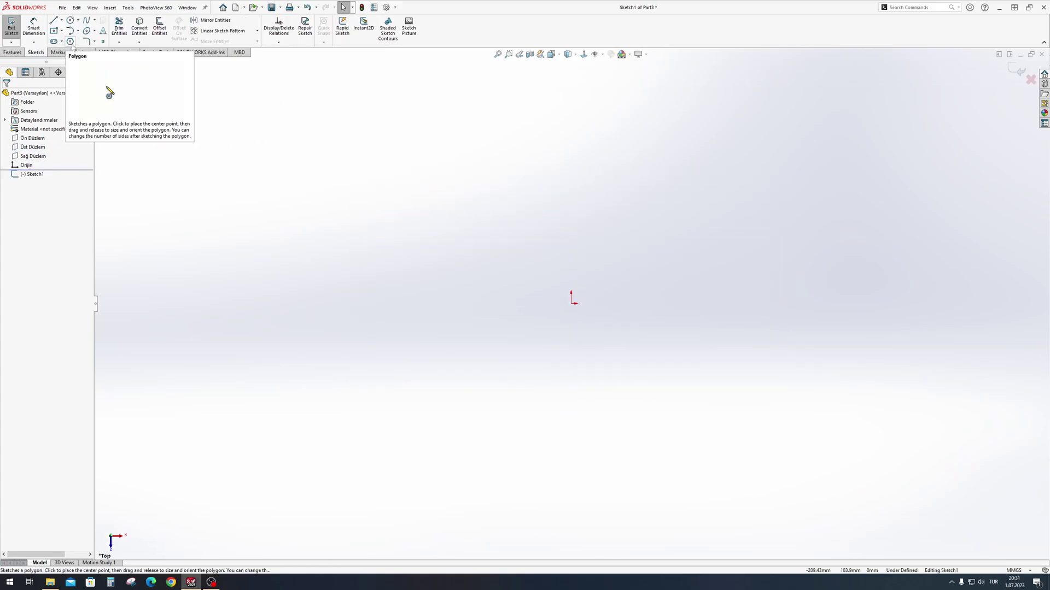
pyautogui.click(70, 41)
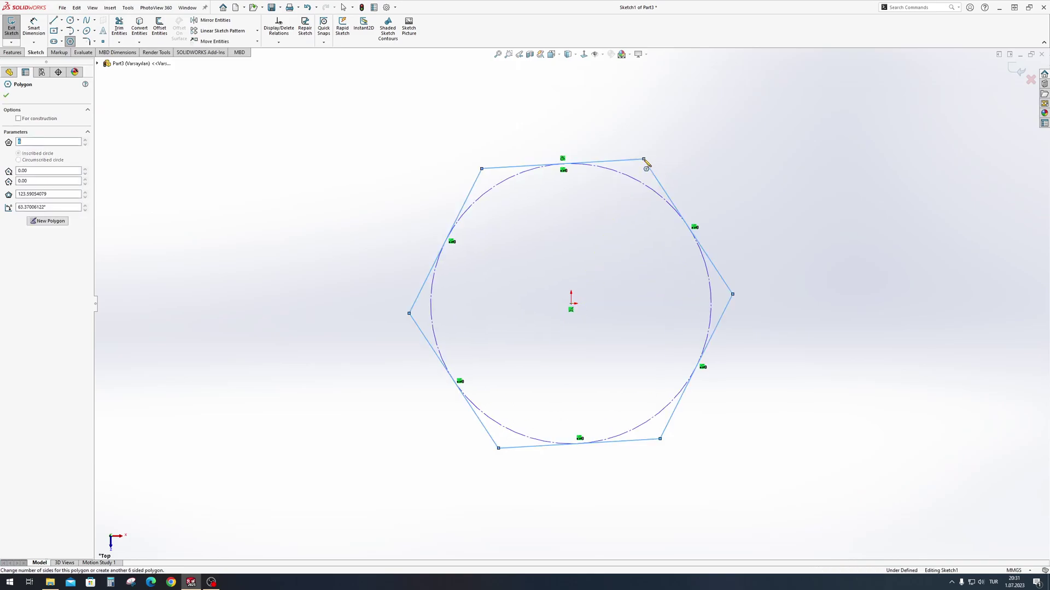
pyautogui.moveTo(573, 305); pyautogui.dragTo(644, 160)
pyautogui.press('Escape')
pyautogui.click(623, 160)
pyautogui.click(639, 125)
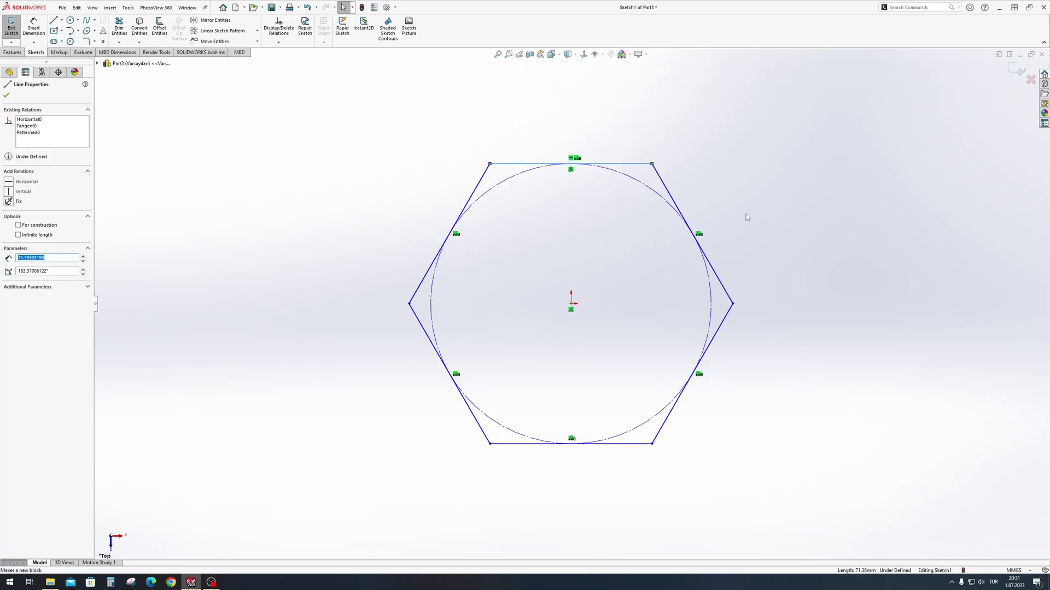
# Dimension the hexagon 17 mm across the flats.
pyautogui.click(746, 218)
pyautogui.click(33, 28)
pyautogui.click(645, 164)
pyautogui.click(635, 444)
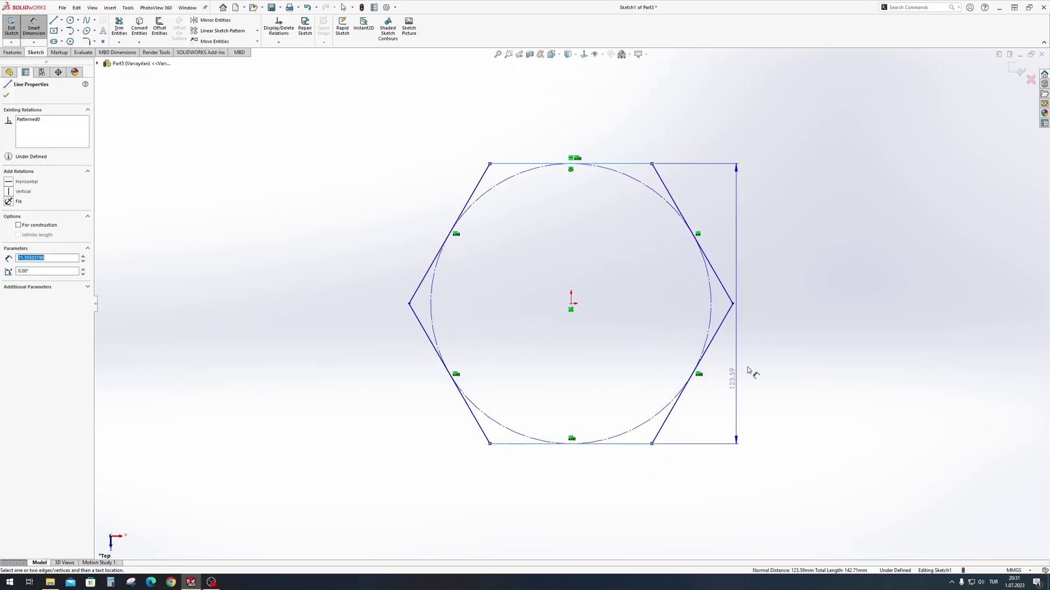
pyautogui.click(794, 328)
pyautogui.write('17')
pyautogui.press('Return')
# Extrude the hexagon 10 mm into a solid hex prism, Boss-Extrude1.
pyautogui.click(13, 52)
pyautogui.click(15, 27)
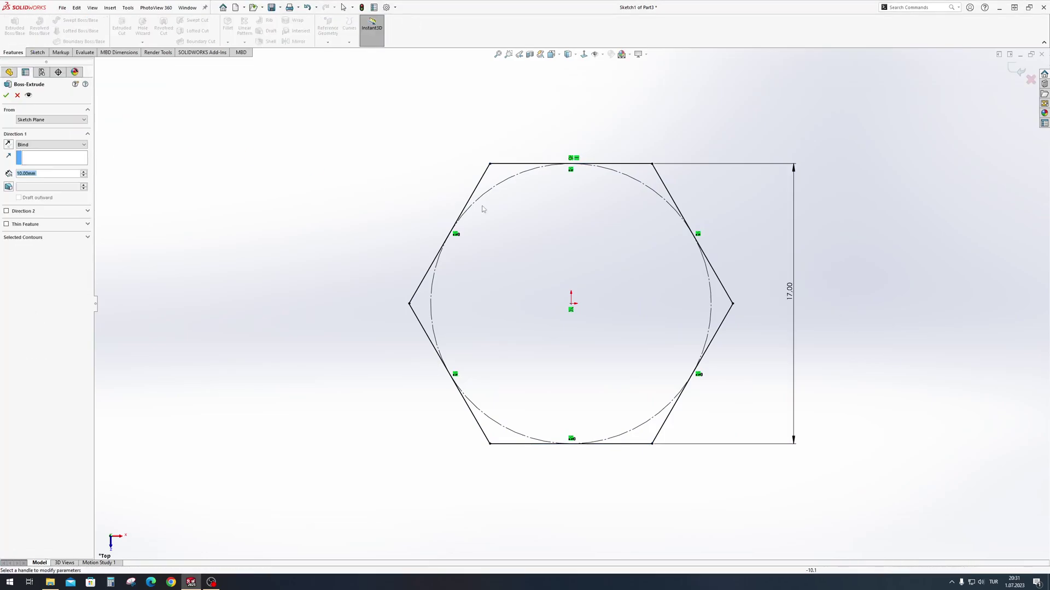
pyautogui.rightClick(167, 193)
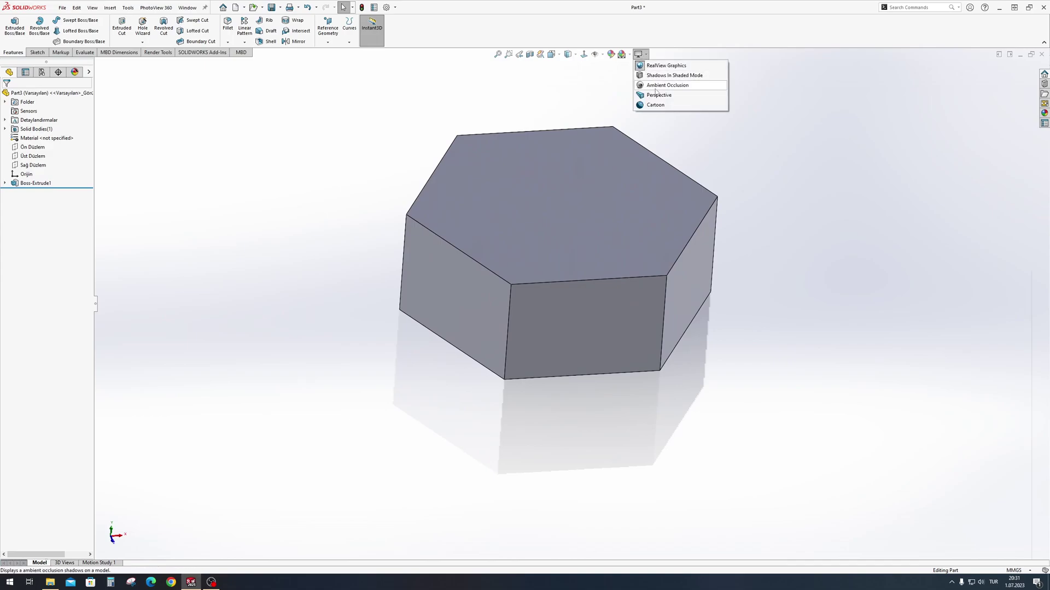
pyautogui.moveTo(755, 359)
pyautogui.mouseDown(button='middle')
pyautogui.moveTo(729, 251)
pyautogui.moveTo(525, 289)
pyautogui.mouseUp(button='middle')
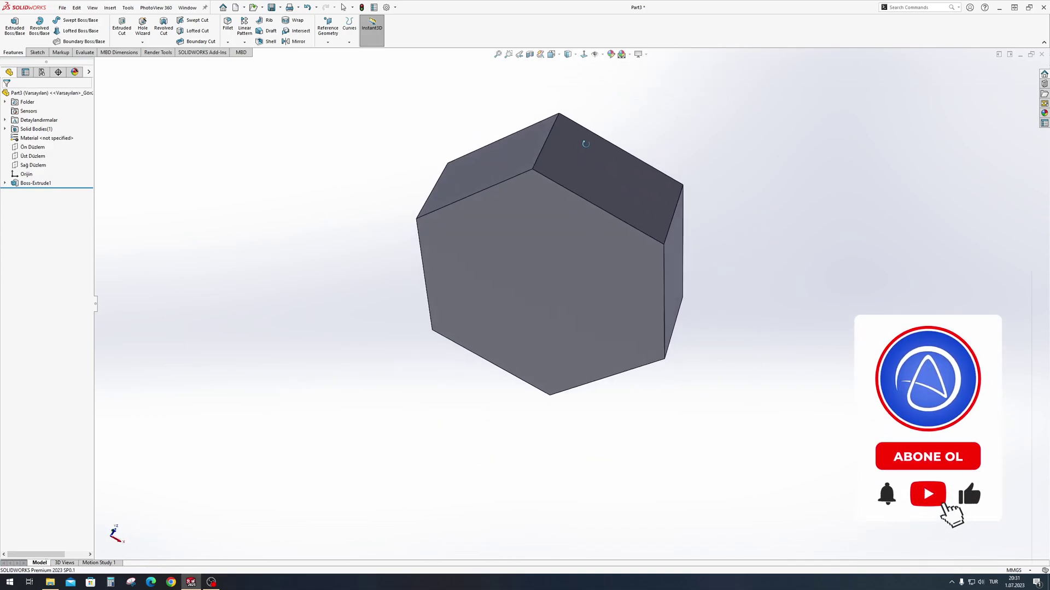
pyautogui.click(528, 290)
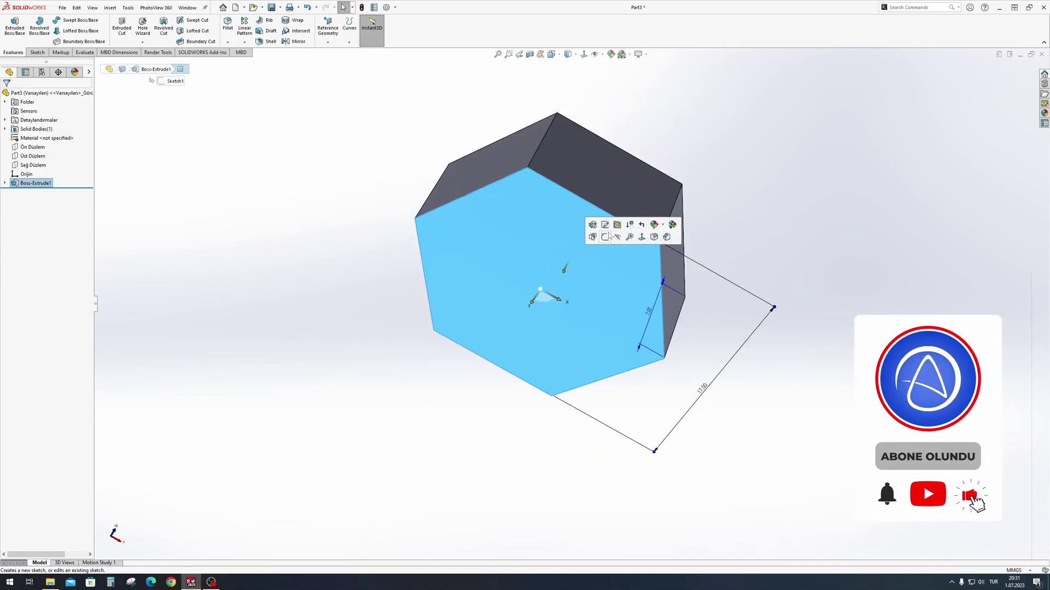
# On the prism's end face, sketch an origin-centred circle tangent to a hexagon side.
pyautogui.click(604, 237)
pyautogui.press('c')
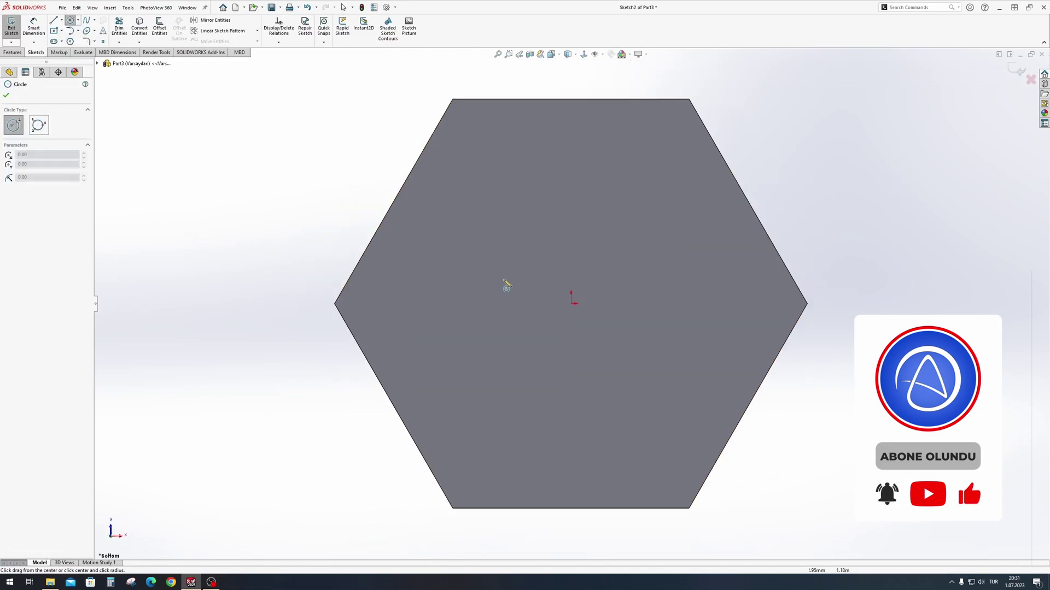
pyautogui.click(571, 304)
pyautogui.click(691, 165)
pyautogui.press('Escape')
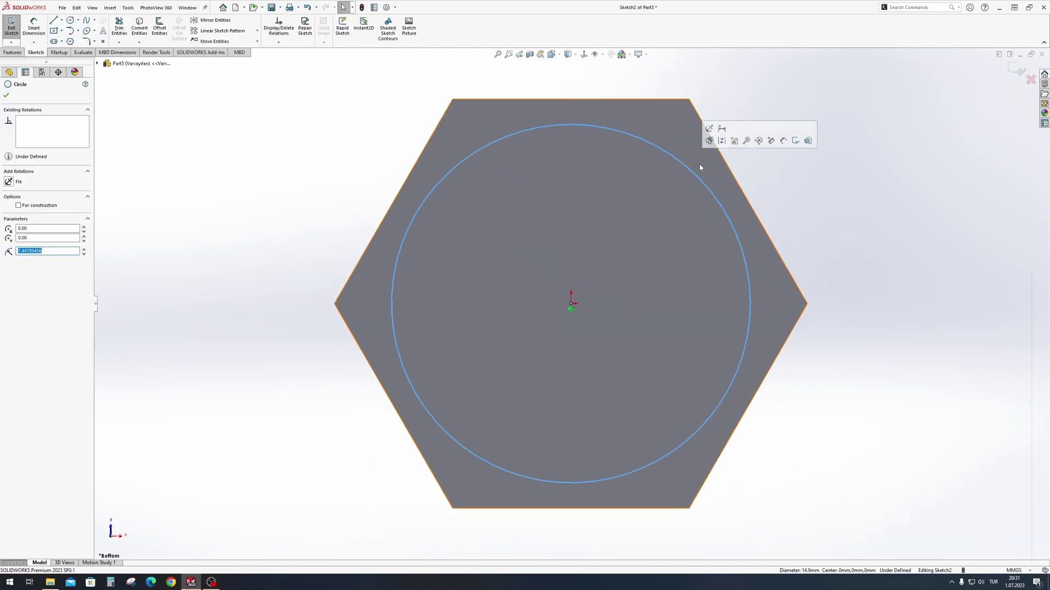
pyautogui.keyDown('ctrl'); pyautogui.click(725, 159); pyautogui.keyUp('ctrl')
pyautogui.click(753, 124)
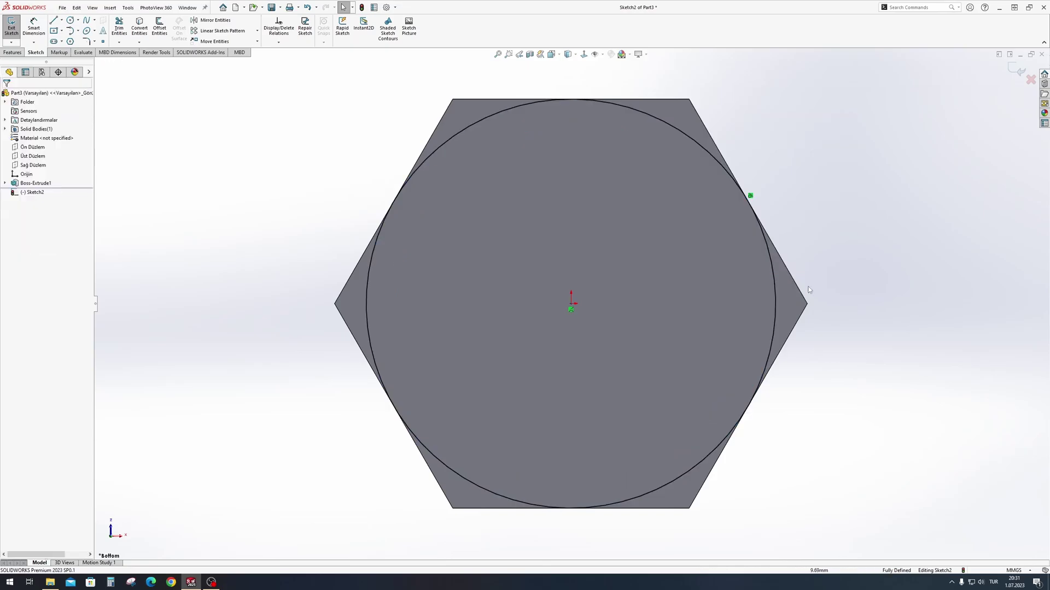
pyautogui.hotkey('ctrl', '7')
# Extruded-cut 7 mm outside the circle with flipped side and 60° draft.
pyautogui.click(13, 53)
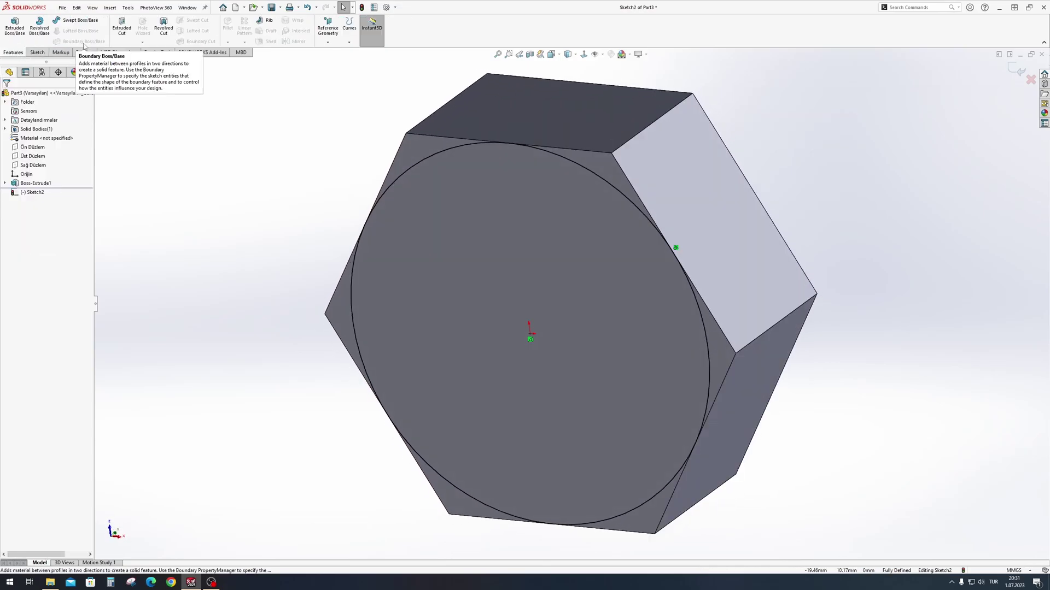
pyautogui.click(123, 29)
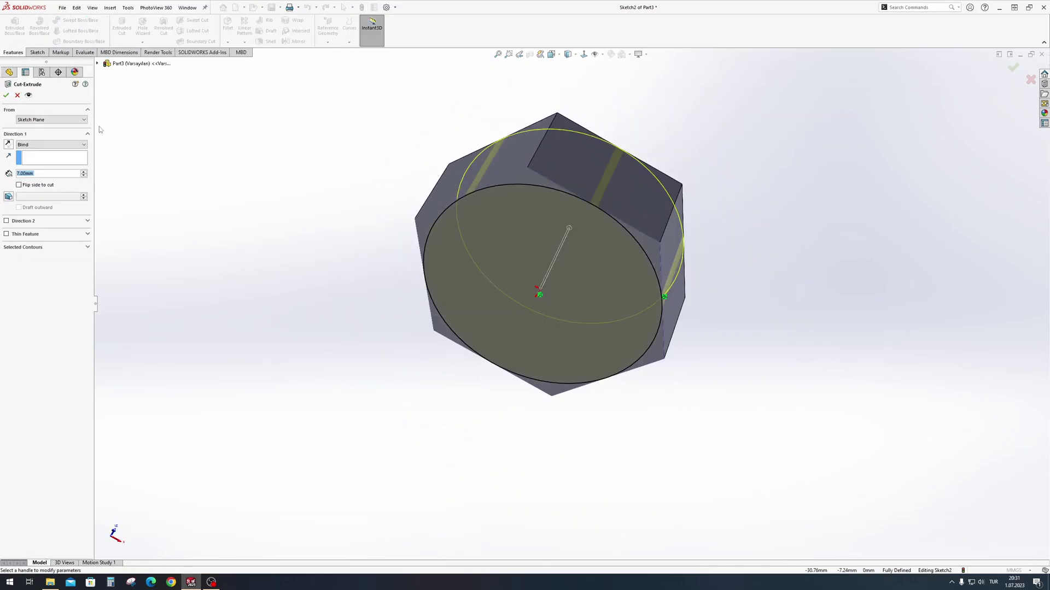
pyautogui.click(20, 186)
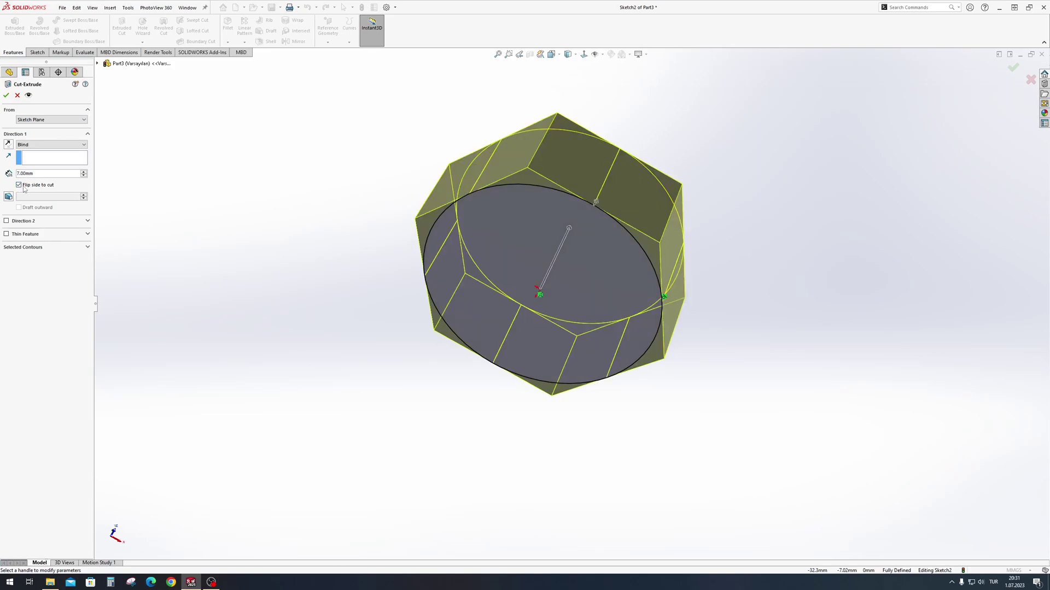
pyautogui.click(9, 196)
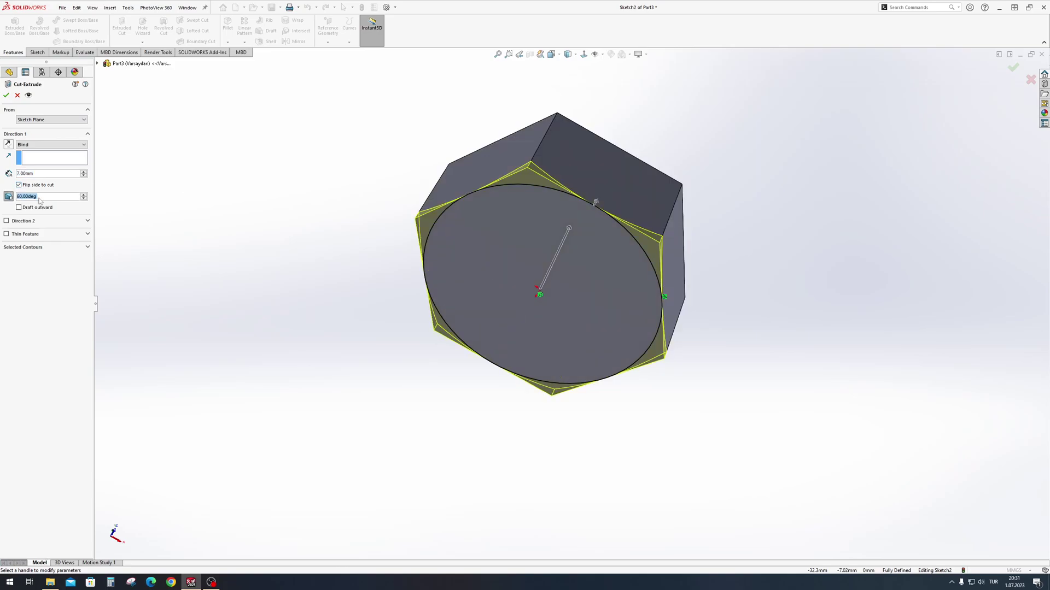
pyautogui.click(6, 95)
pyautogui.moveTo(782, 274); pyautogui.dragTo(585, 212, button='middle')
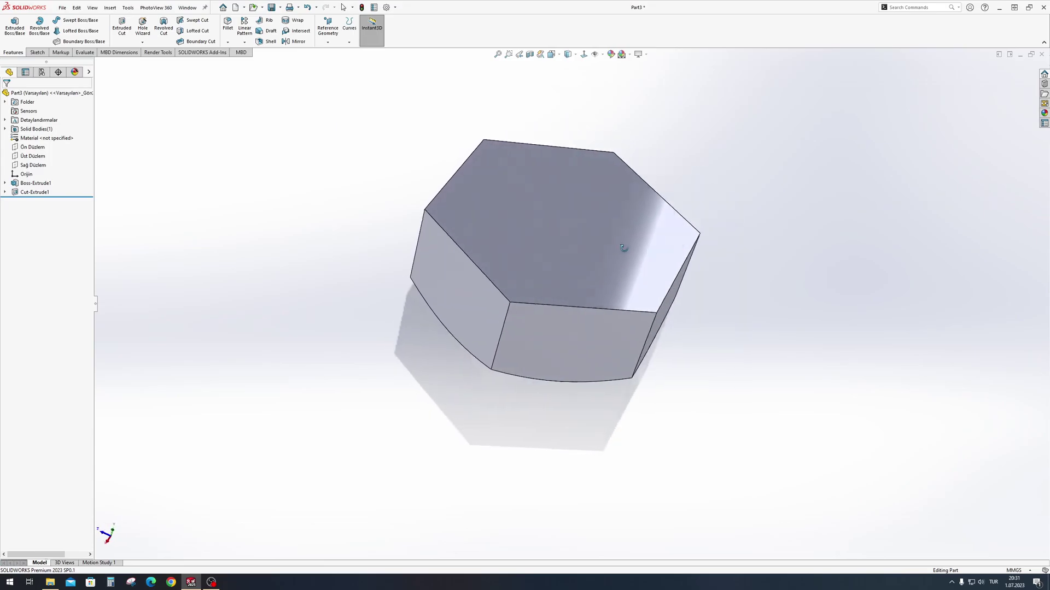
# Sketch a circle centred on the origin on the hex top face, dimensioned to 10 mm diameter.
pyautogui.click(585, 212)
pyautogui.press('c')
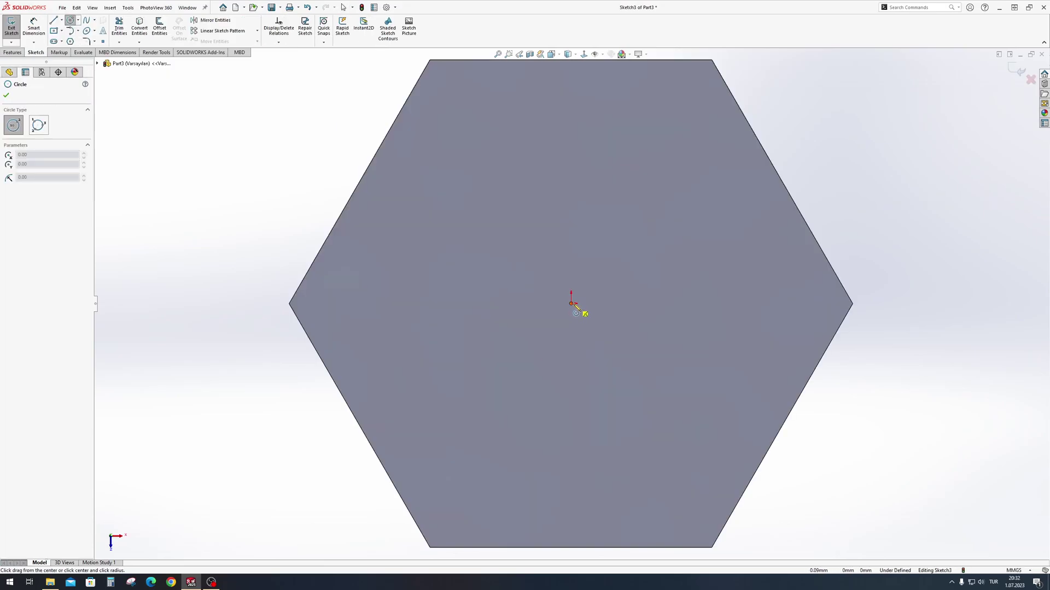
pyautogui.moveTo(571, 304); pyautogui.dragTo(735, 375)
pyautogui.press('d')
pyautogui.click(749, 272)
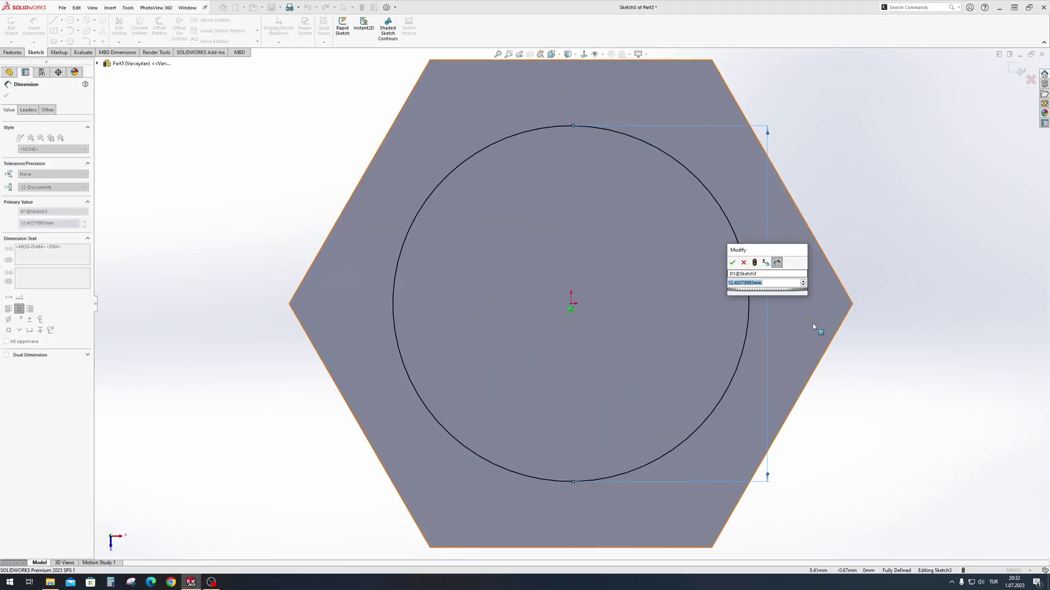
pyautogui.write('10')
pyautogui.press('Return')
pyautogui.press('Escape')
# Extrude the 10 mm circle 30 mm upward as a boss to form the shaft.
pyautogui.click(13, 52)
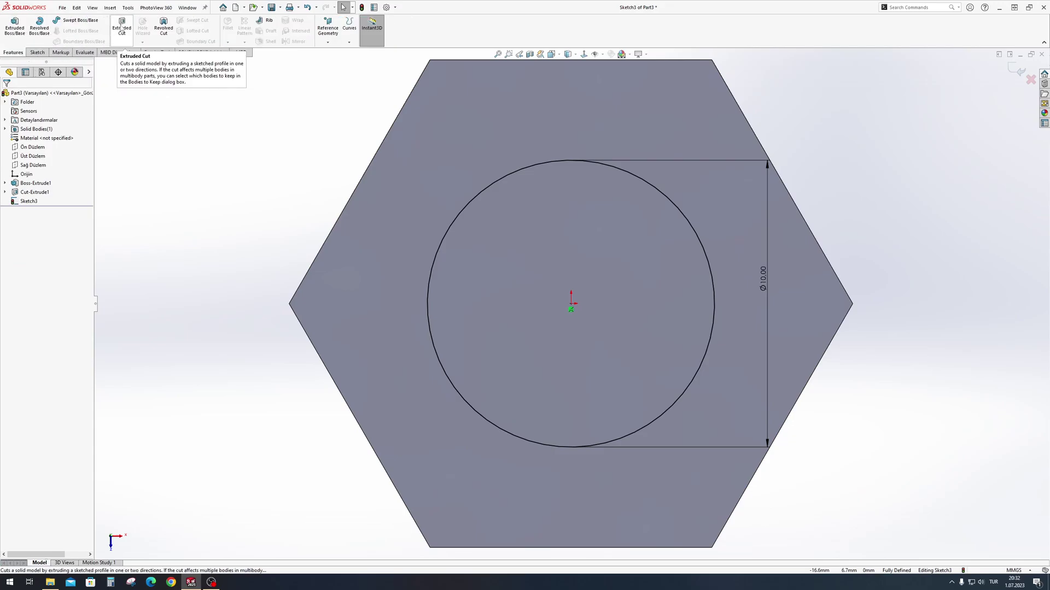
pyautogui.click(14, 27)
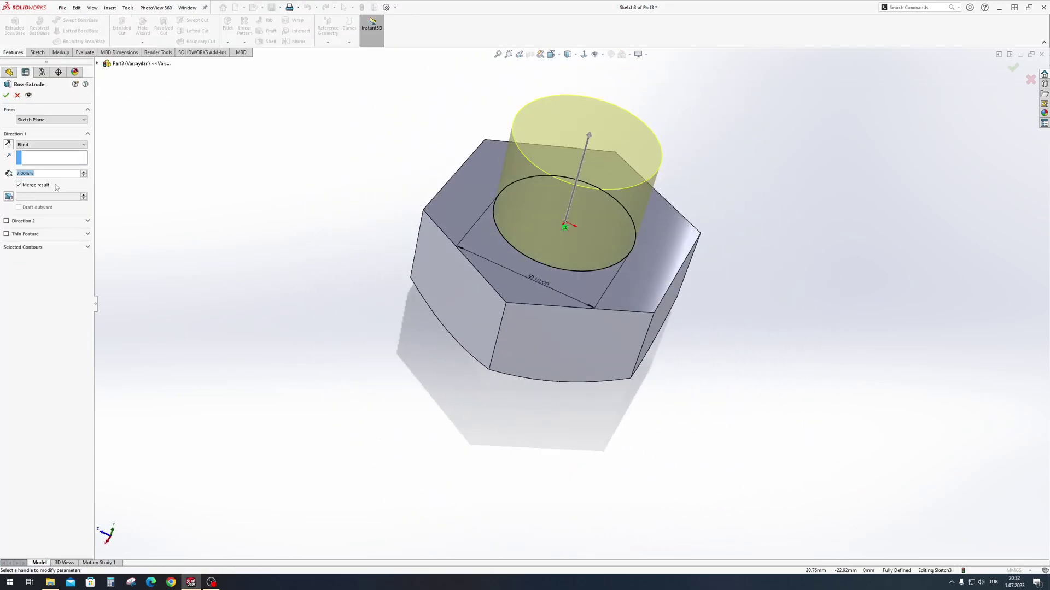
pyautogui.write('30')
pyautogui.press('Return')
pyautogui.rightClick(231, 163)
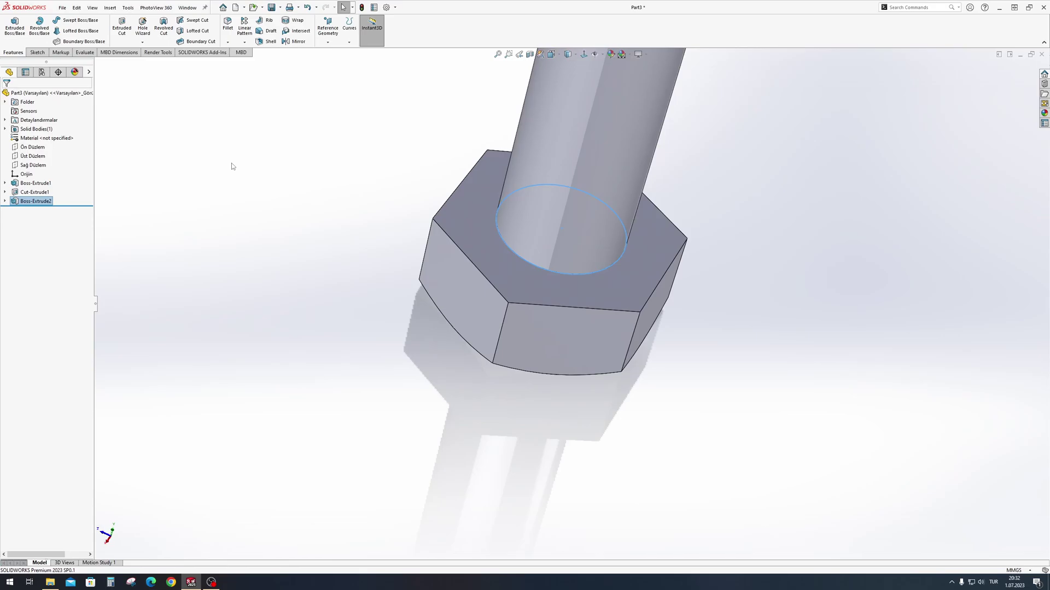
pyautogui.scroll(5, 565, 210)
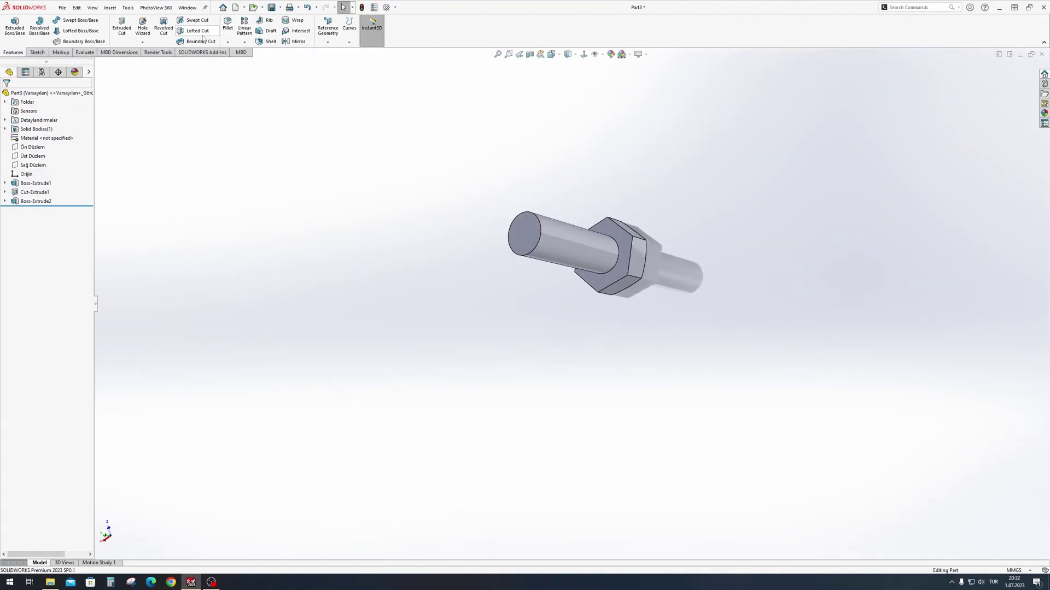
# Add a 26 mm blind M10x1.5 Metric Die thread starting from the shaft's free end edge.
pyautogui.click(142, 42)
pyautogui.click(162, 77)
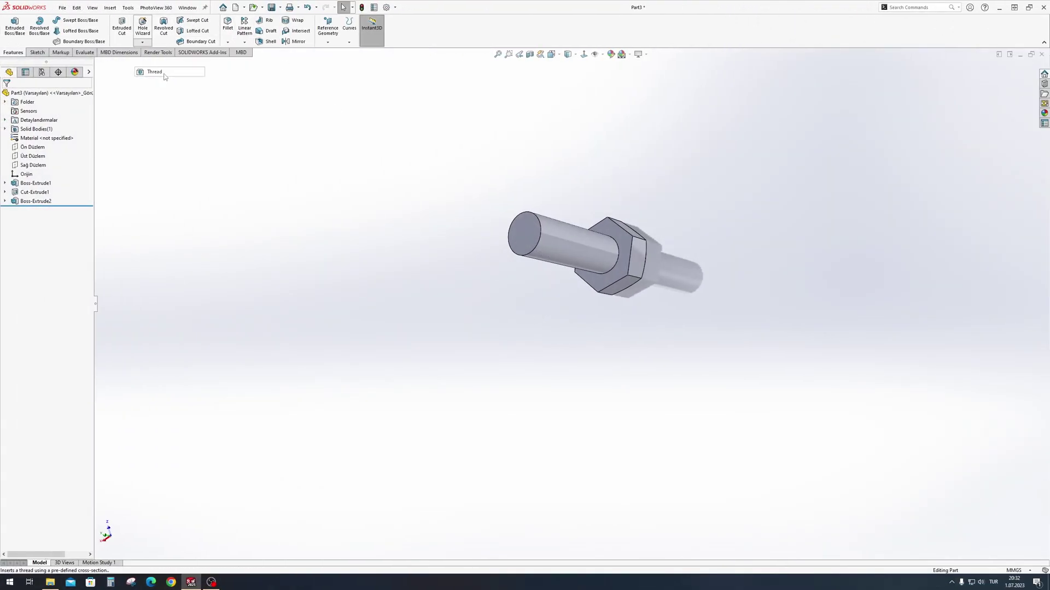
pyautogui.moveTo(541, 274); pyautogui.dragTo(563, 299, button='middle')
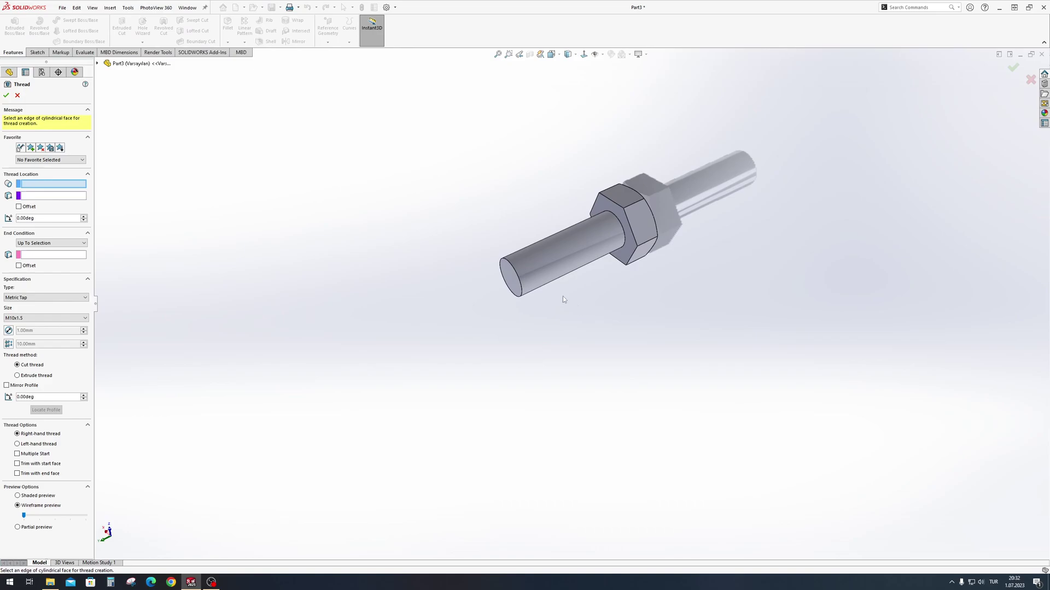
pyautogui.click(518, 278)
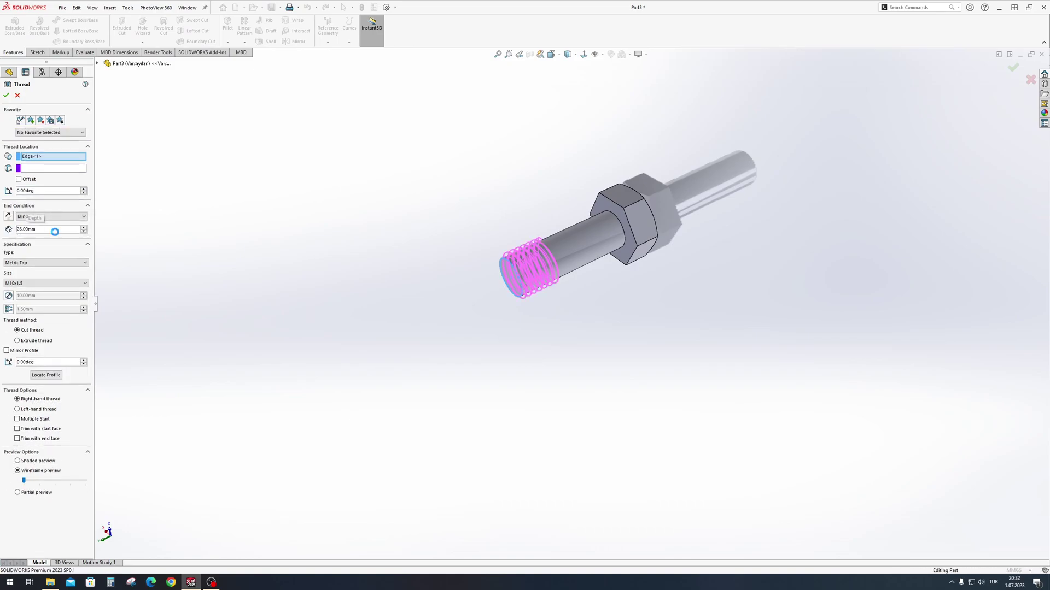
pyautogui.click(44, 263)
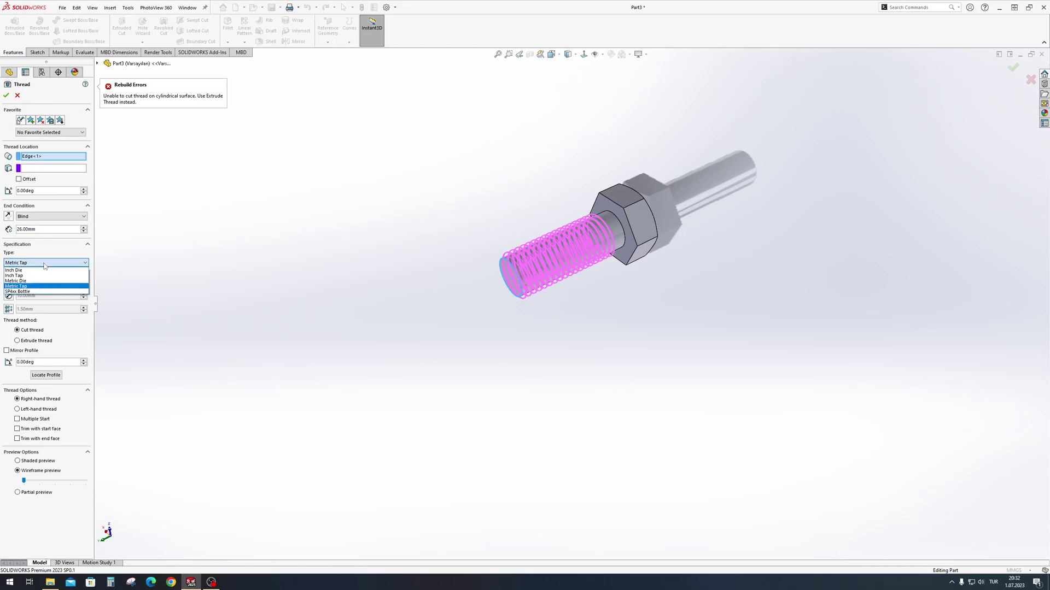
pyautogui.click(27, 282)
pyautogui.click(7, 94)
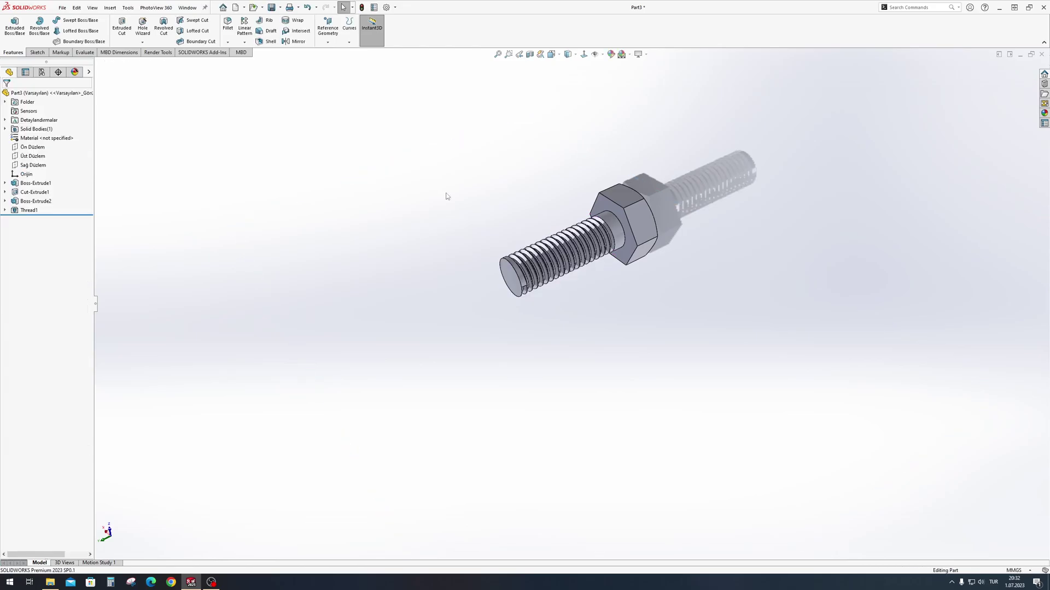
pyautogui.moveTo(628, 328); pyautogui.dragTo(705, 351, button='middle')
pyautogui.scroll(-5, 546, 232)
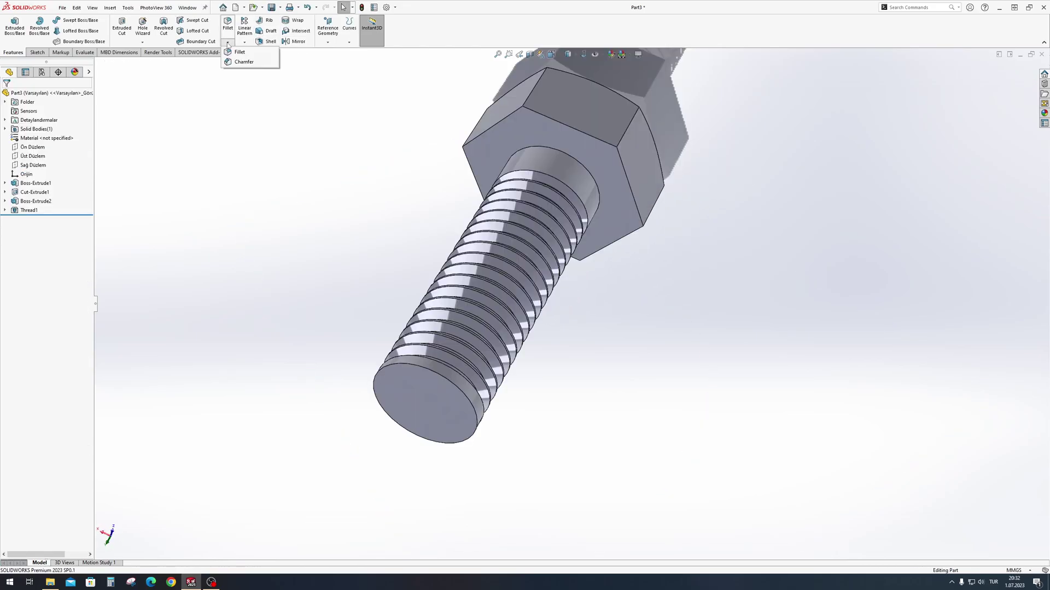
# Bevel the bolt's threaded tip edge with a 0.5 mm × 45° chamfer.
pyautogui.click(243, 63)
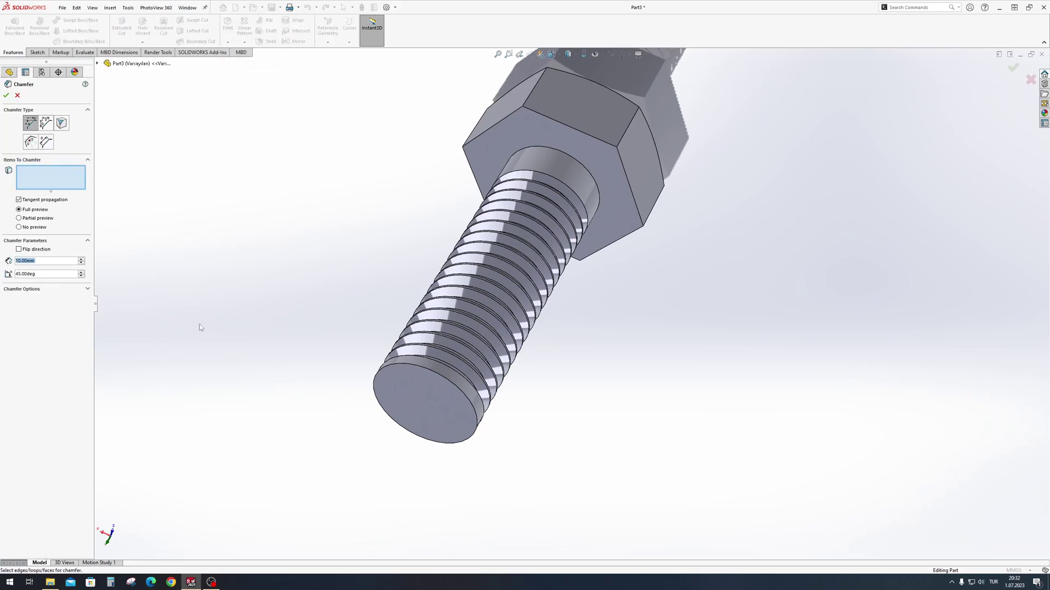
pyautogui.click(420, 367)
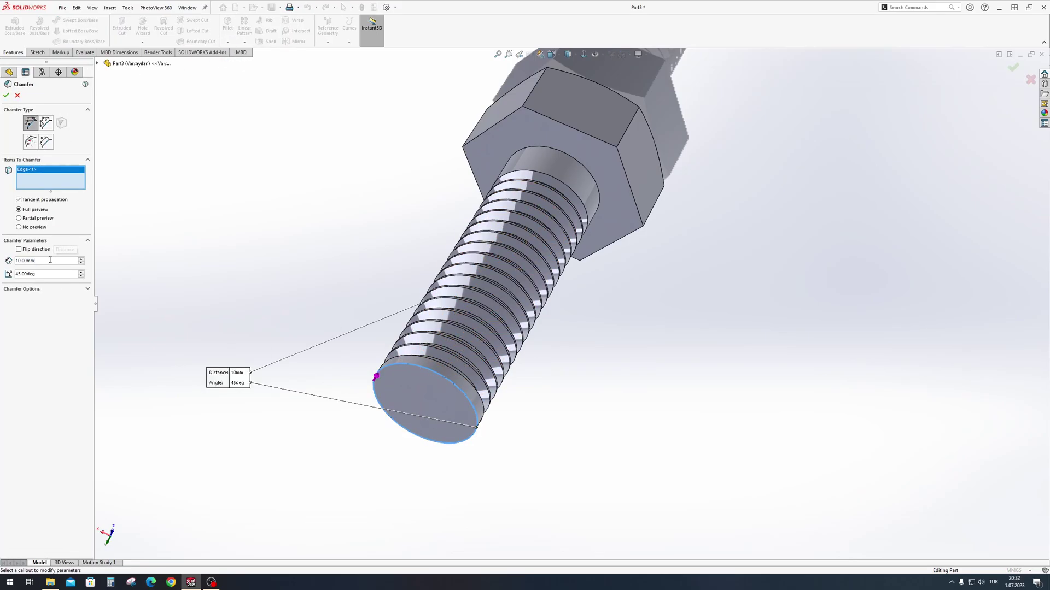
pyautogui.doubleClick(50, 260)
pyautogui.write('0,5')
pyautogui.press('Return')
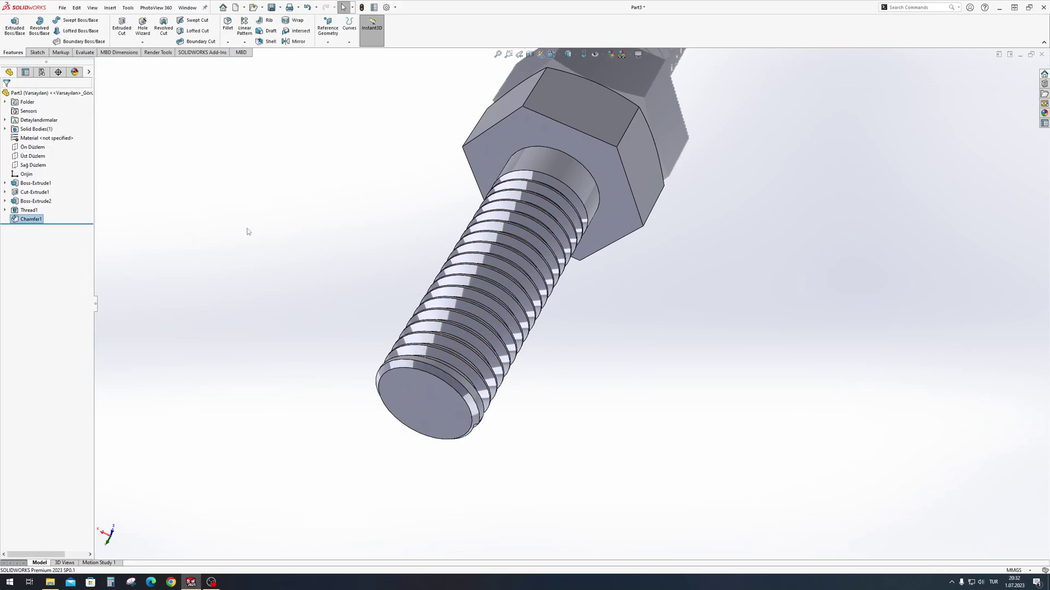
pyautogui.moveTo(278, 213)
pyautogui.mouseDown(button='middle')
pyautogui.moveTo(394, 362)
pyautogui.moveTo(553, 234)
pyautogui.mouseUp(button='middle')
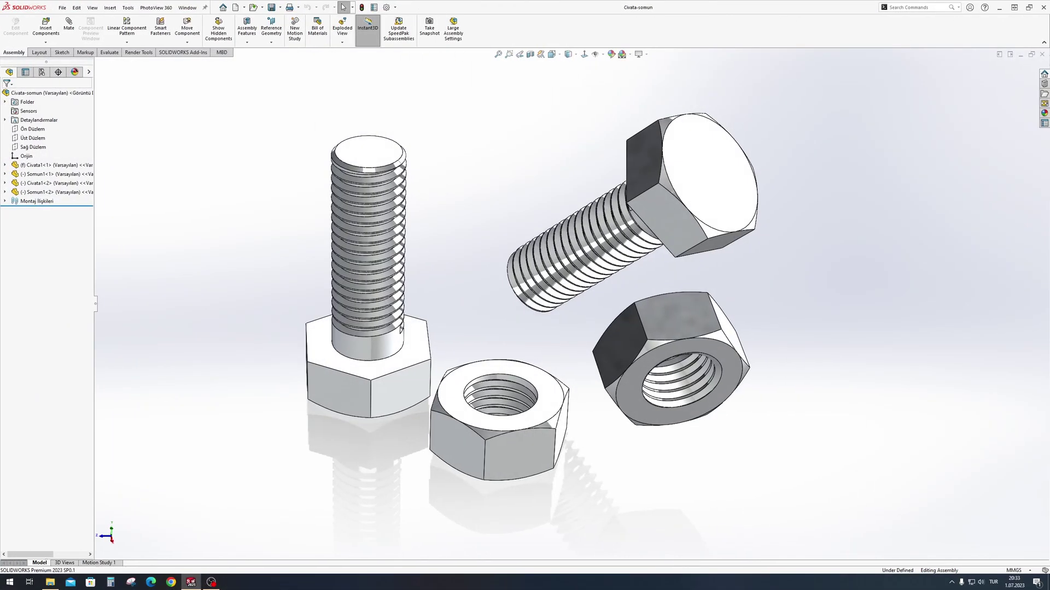
# Select and then deselect the upright bolt's top face while inspecting the Civata-somun assembly.
pyautogui.click(367, 146)
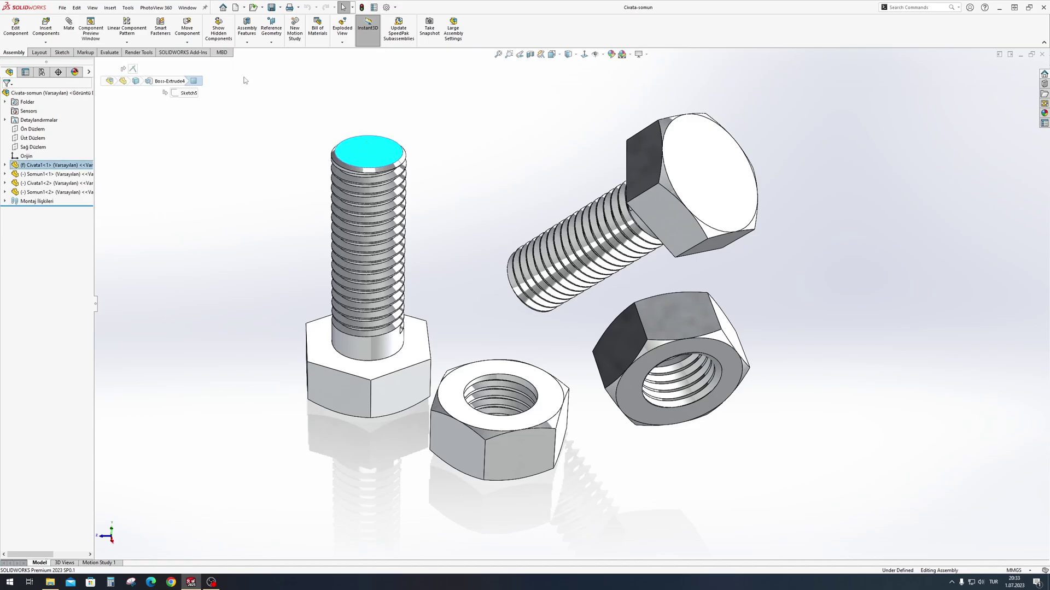
pyautogui.click(290, 126)
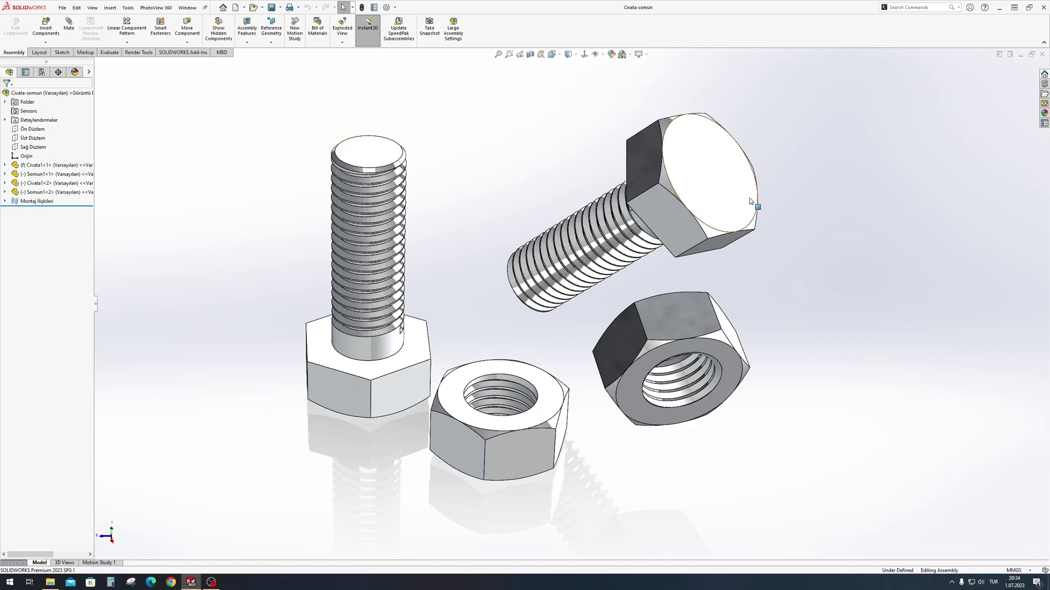